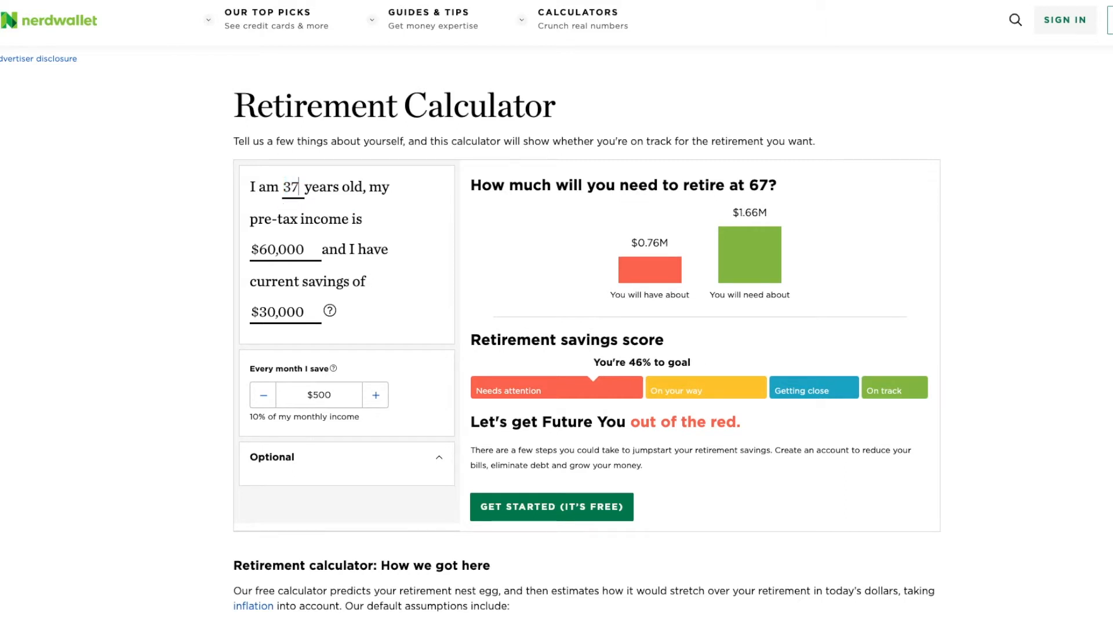
- Set the pre-tax income to $80,000 and the current savings to $150,000
{"action": "scroll", "coordinate": [300, 251], "scroll_direction": "down", "scroll_amount": 1}
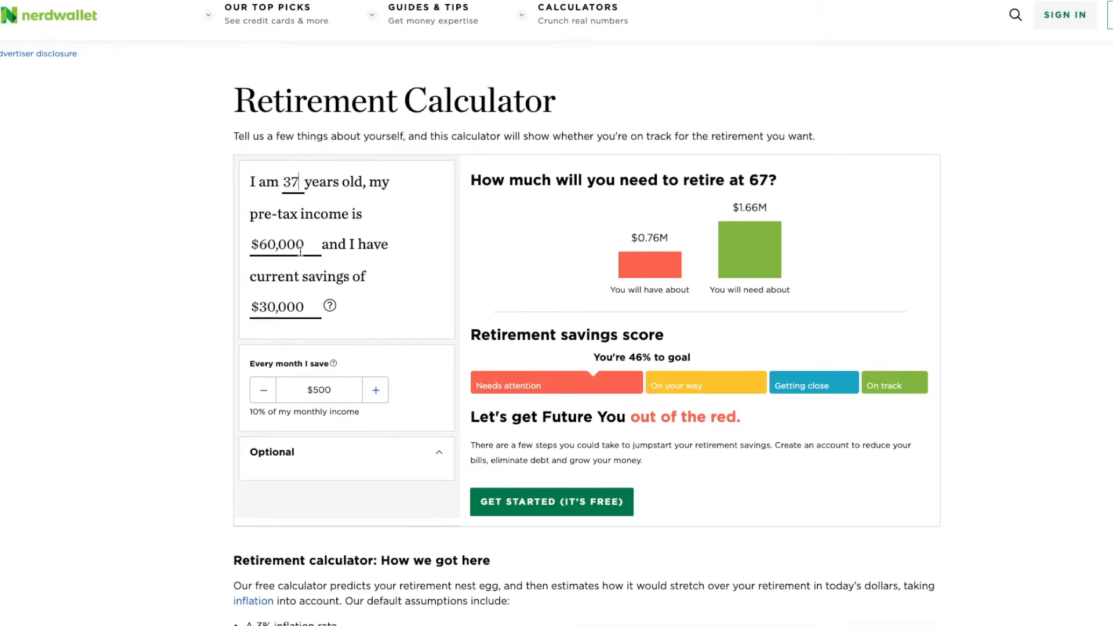
{"action": "left_click", "coordinate": [300, 251]}
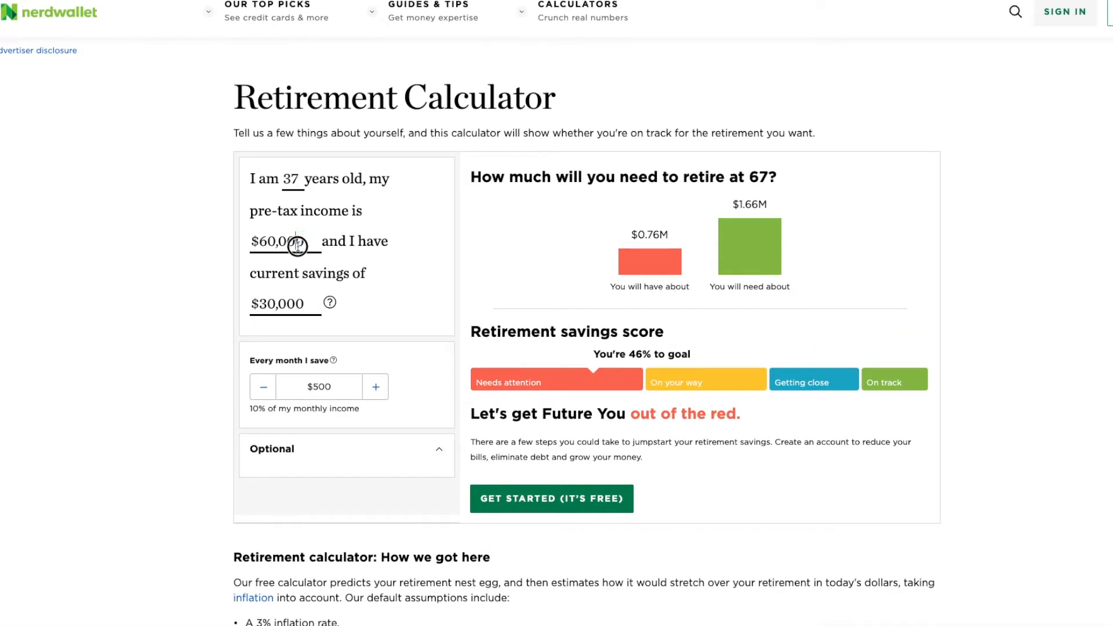
{"action": "double_click", "coordinate": [298, 247]}
{"action": "type", "text": "80000"}
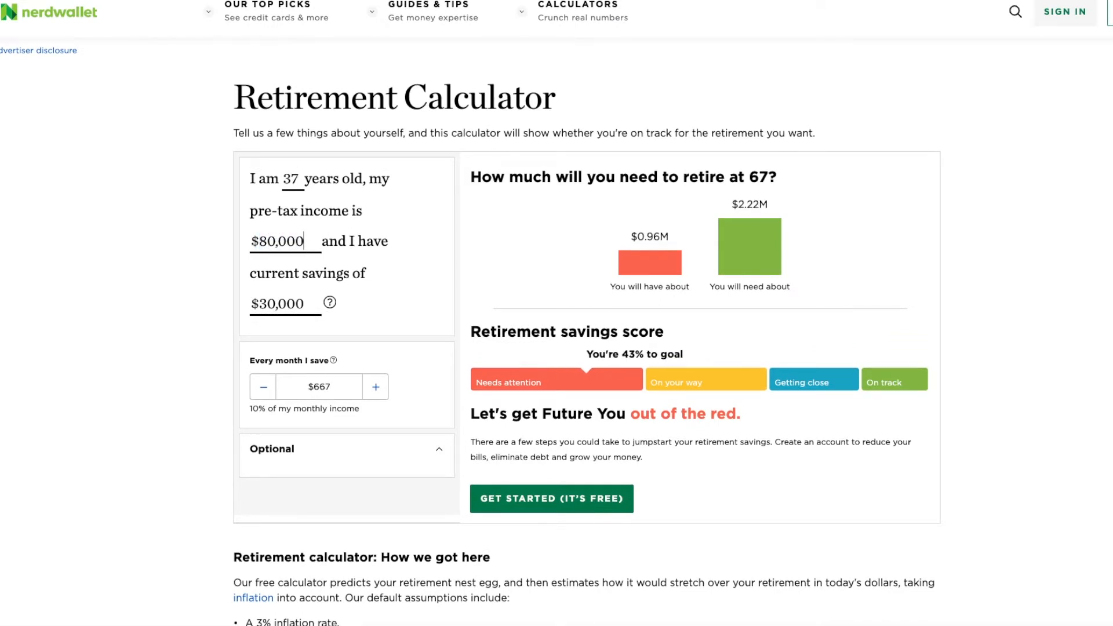
{"action": "double_click", "coordinate": [277, 304]}
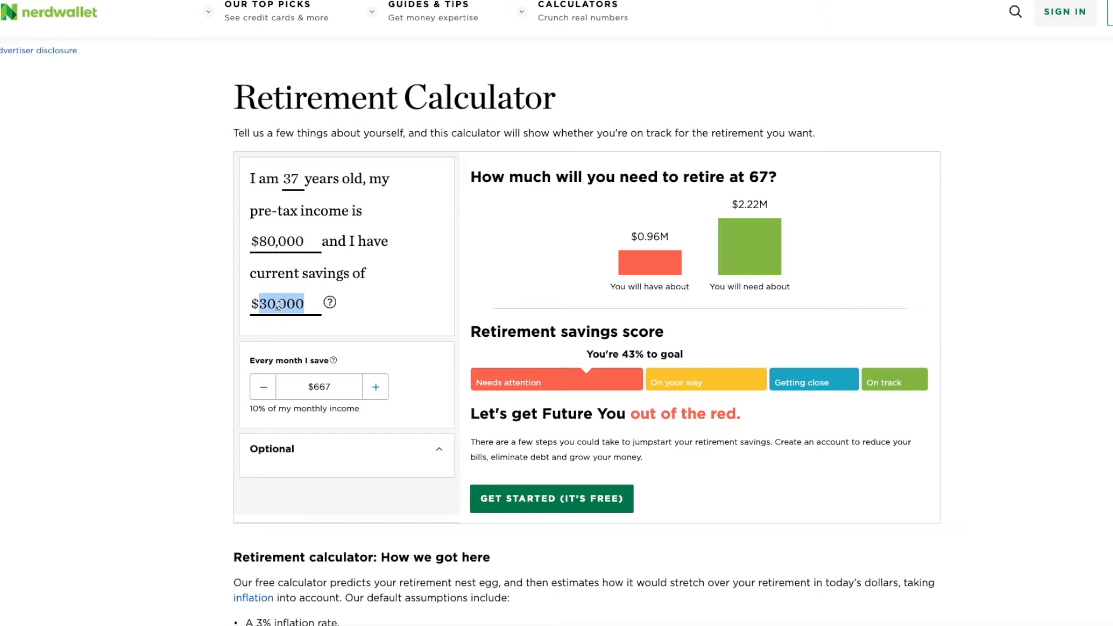
{"action": "type", "text": "150000"}
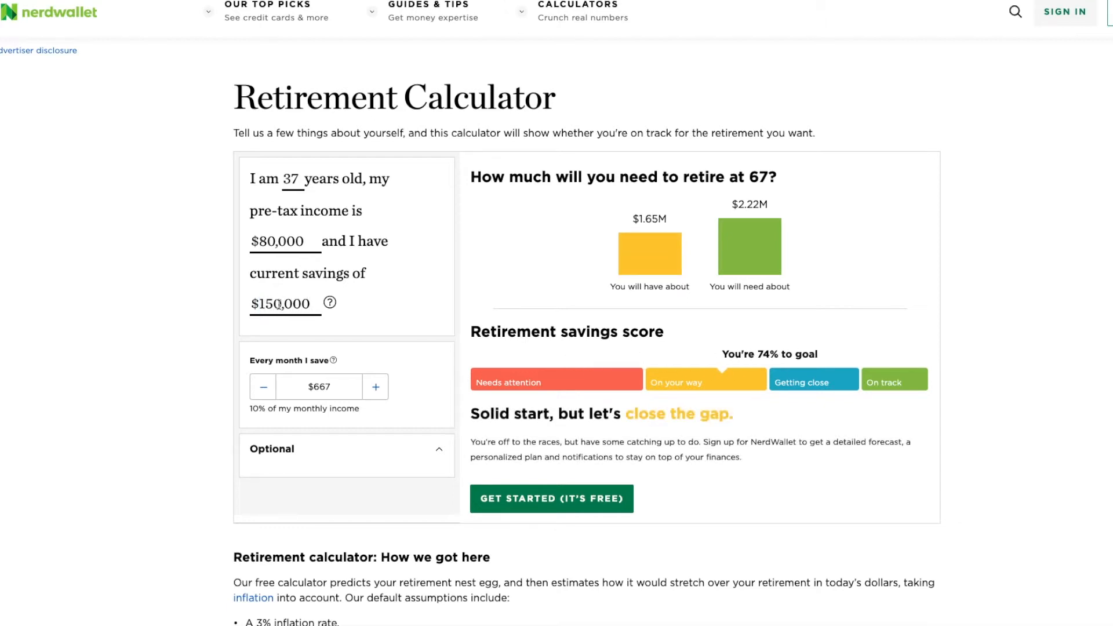
- Set the amount saved every month to $900
{"action": "double_click", "coordinate": [325, 382]}
{"action": "type", "text": "900"}
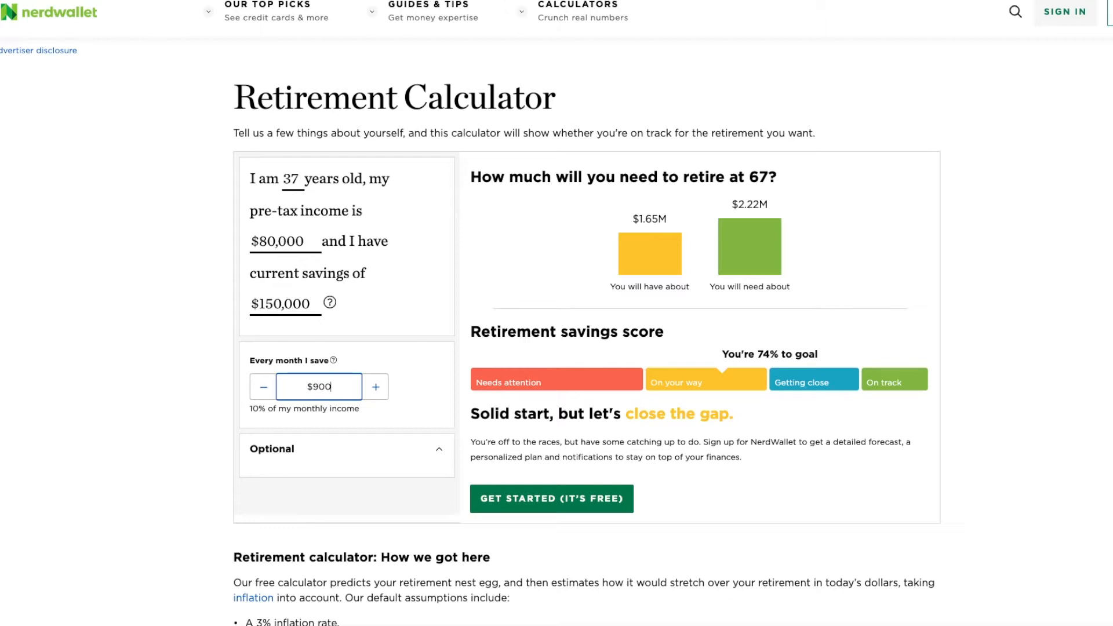
{"action": "left_click", "coordinate": [417, 397]}
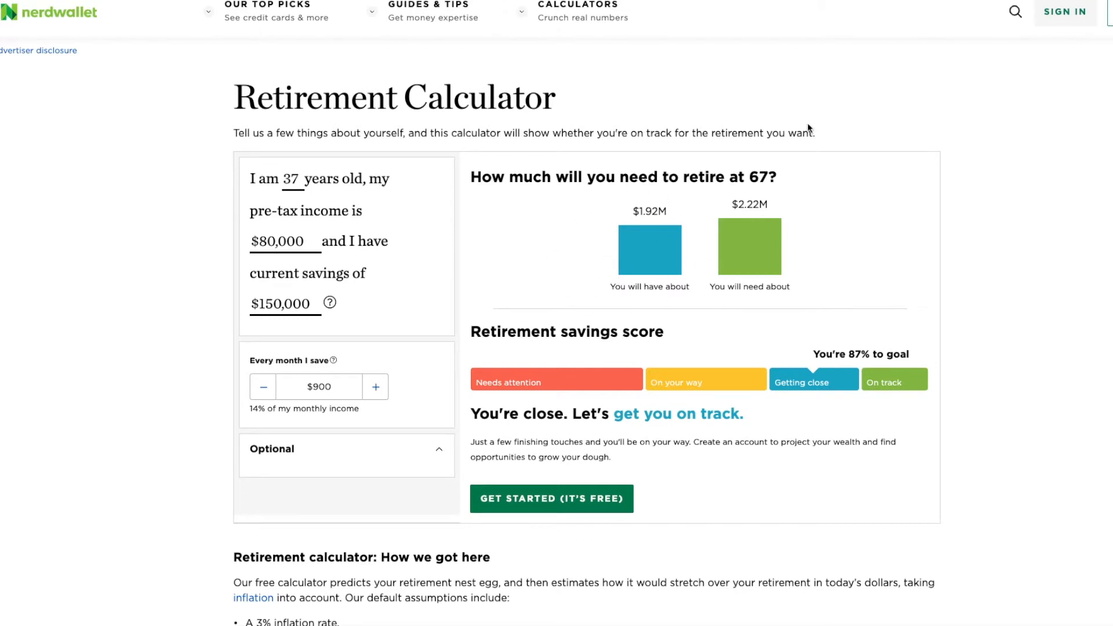
- Expand the optional settings and show the explanation of monthly retirement spending
{"action": "double_click", "coordinate": [764, 177]}
{"action": "scroll", "coordinate": [897, 384], "scroll_direction": "down", "scroll_amount": 1}
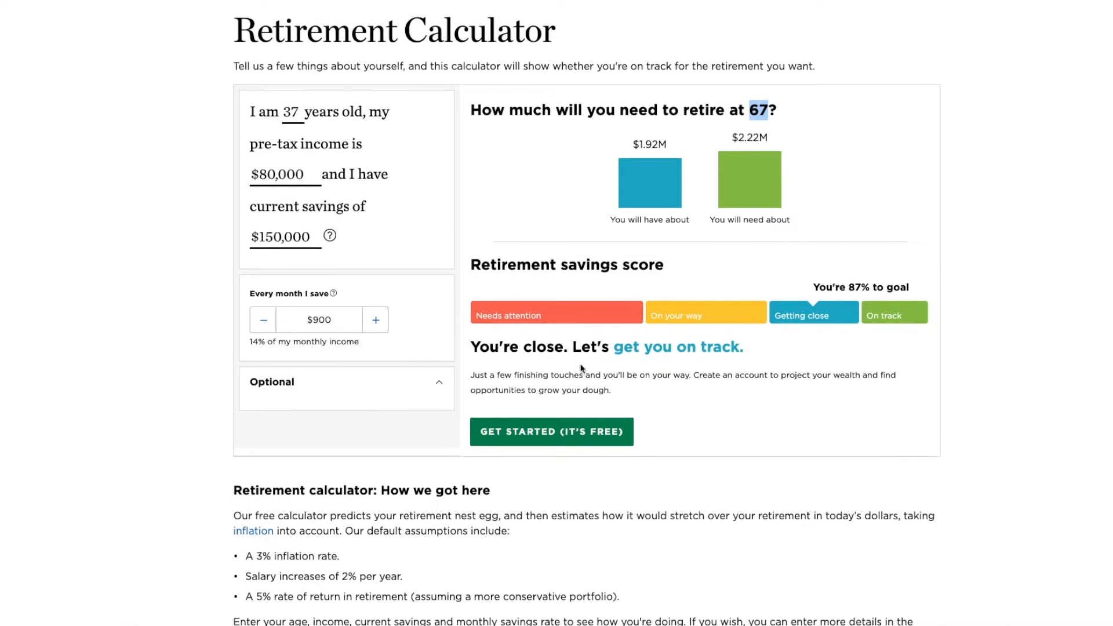
{"action": "left_click", "coordinate": [440, 385]}
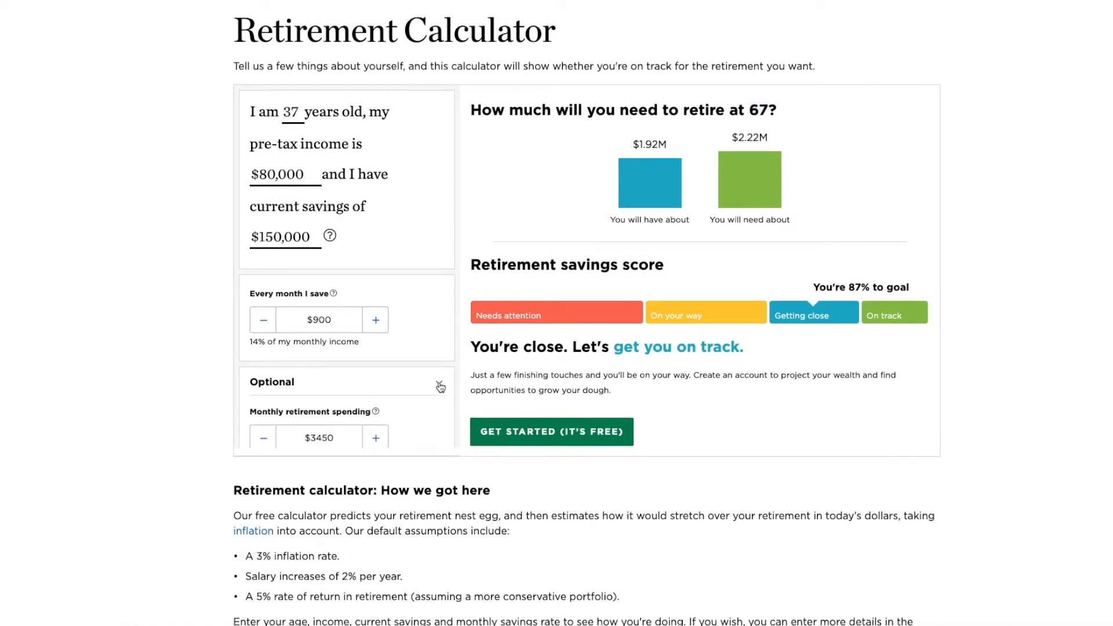
{"action": "scroll", "coordinate": [441, 387], "scroll_direction": "down", "scroll_amount": 5}
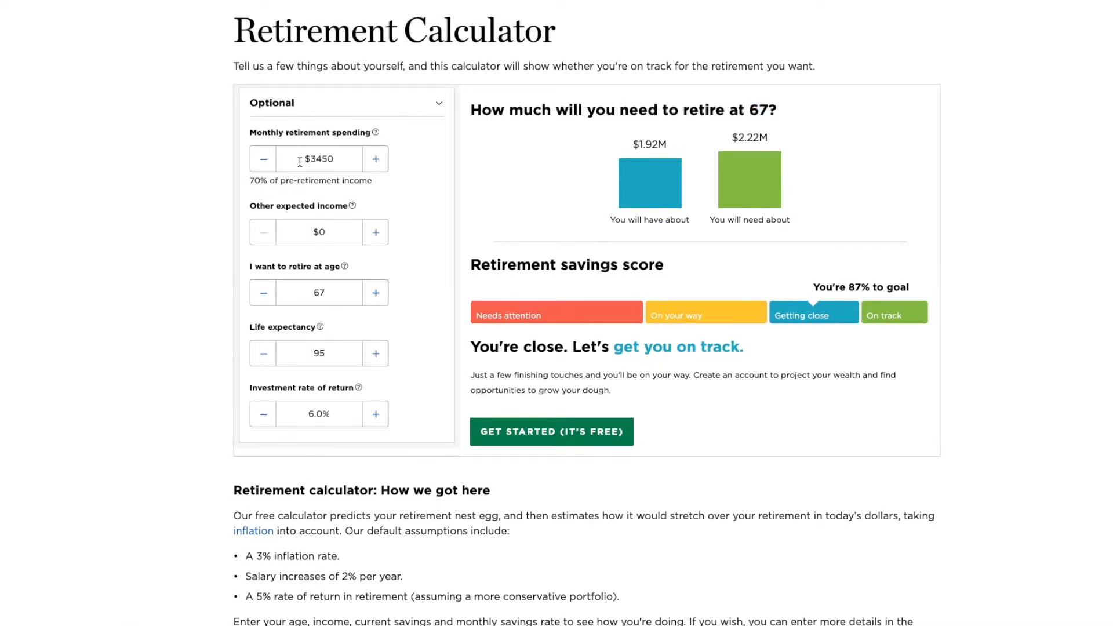
{"action": "left_click", "coordinate": [376, 134]}
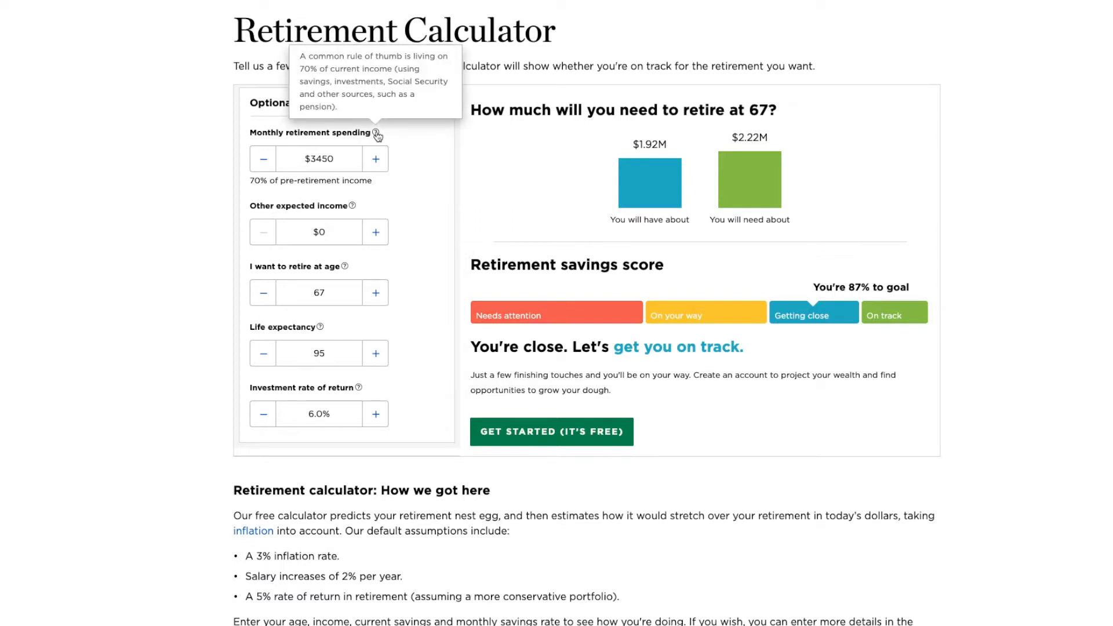
- Lower the monthly retirement spending to $3050
{"action": "left_click", "coordinate": [325, 160]}
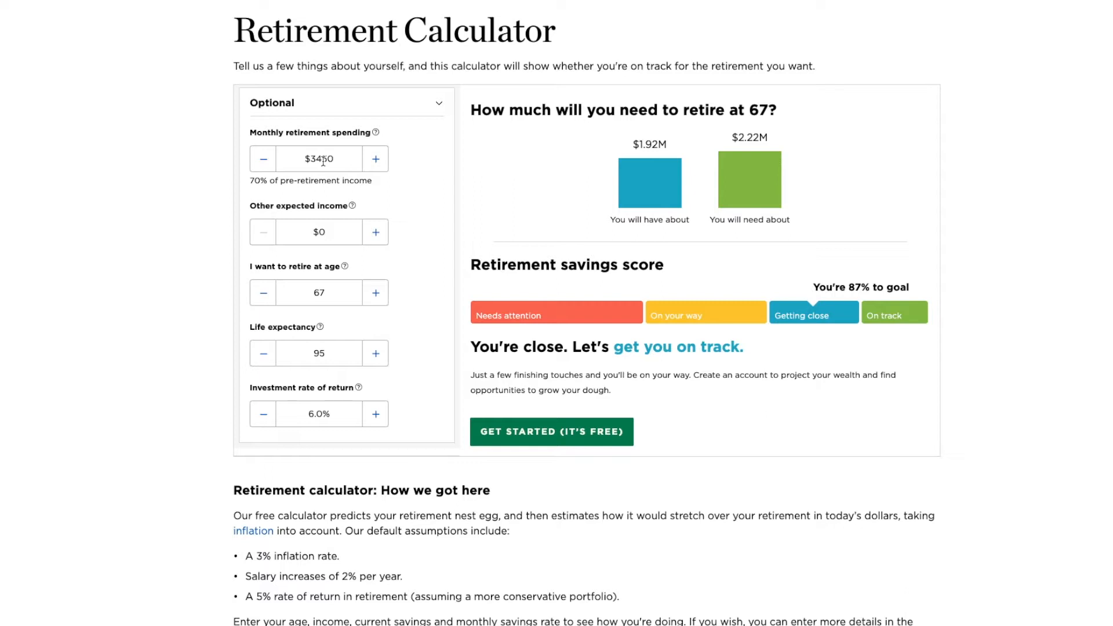
{"action": "left_click", "coordinate": [264, 160]}
{"action": "left_click", "coordinate": [264, 160]}
{"action": "left_click", "coordinate": [264, 160]}
{"action": "left_click", "coordinate": [264, 161]}
- Raise the monthly retirement spending to $4050
{"action": "scroll", "coordinate": [266, 162], "scroll_direction": "down", "scroll_amount": 1}
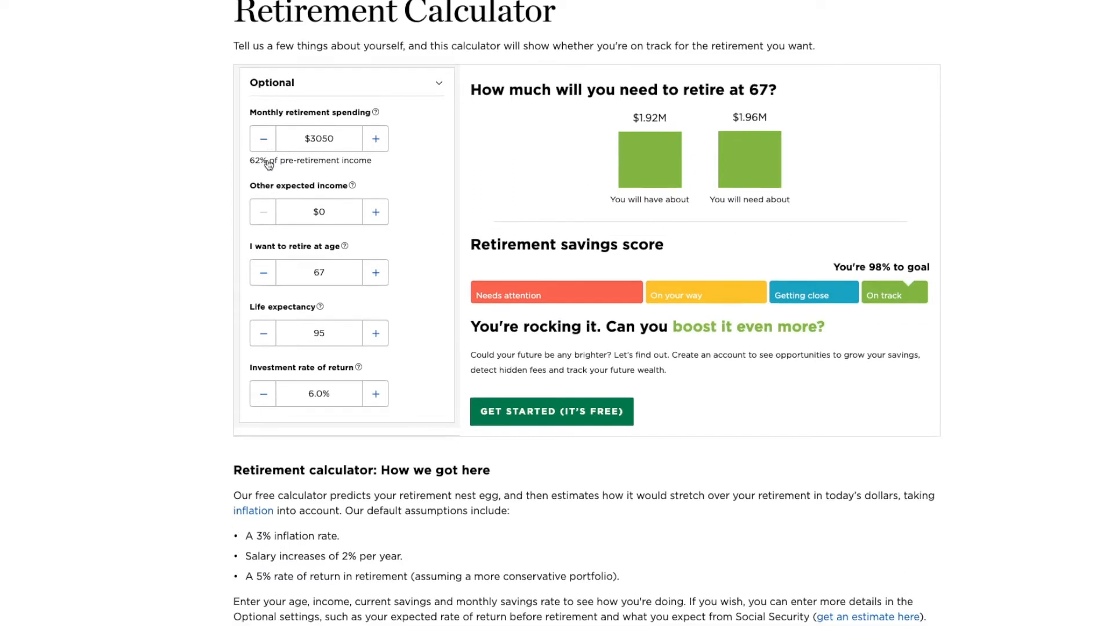
{"action": "left_click", "coordinate": [376, 143]}
{"action": "left_click", "coordinate": [377, 143]}
{"action": "left_click", "coordinate": [376, 143]}
{"action": "left_click", "coordinate": [377, 144]}
{"action": "left_click", "coordinate": [378, 143]}
{"action": "left_click", "coordinate": [378, 143]}
{"action": "left_click", "coordinate": [378, 143]}
{"action": "left_click", "coordinate": [377, 143]}
{"action": "left_click", "coordinate": [377, 143]}
{"action": "left_click", "coordinate": [377, 143]}
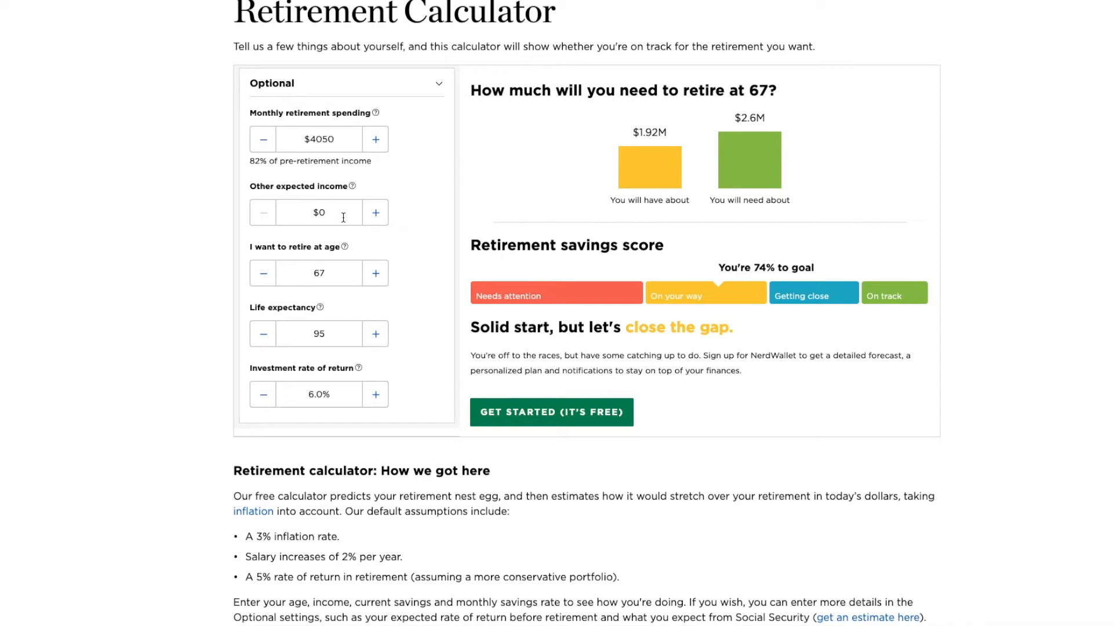
- Set the other expected income in retirement to $200
{"action": "left_click", "coordinate": [339, 216]}
{"action": "key", "text": "BackSpace"}
{"action": "type", "text": "200"}
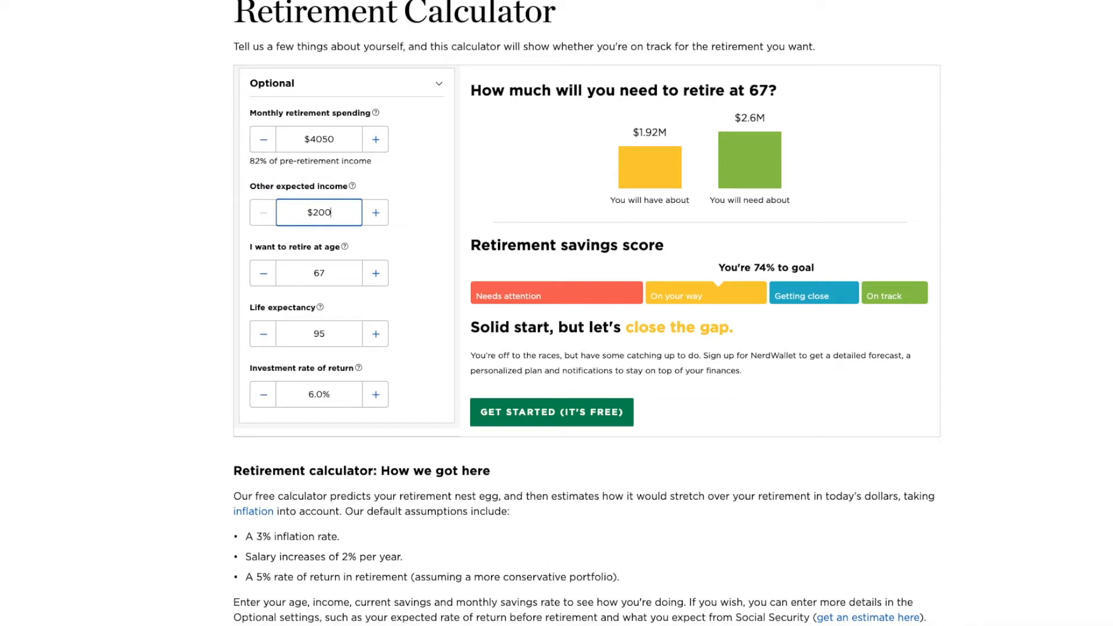
{"action": "left_click", "coordinate": [408, 240]}
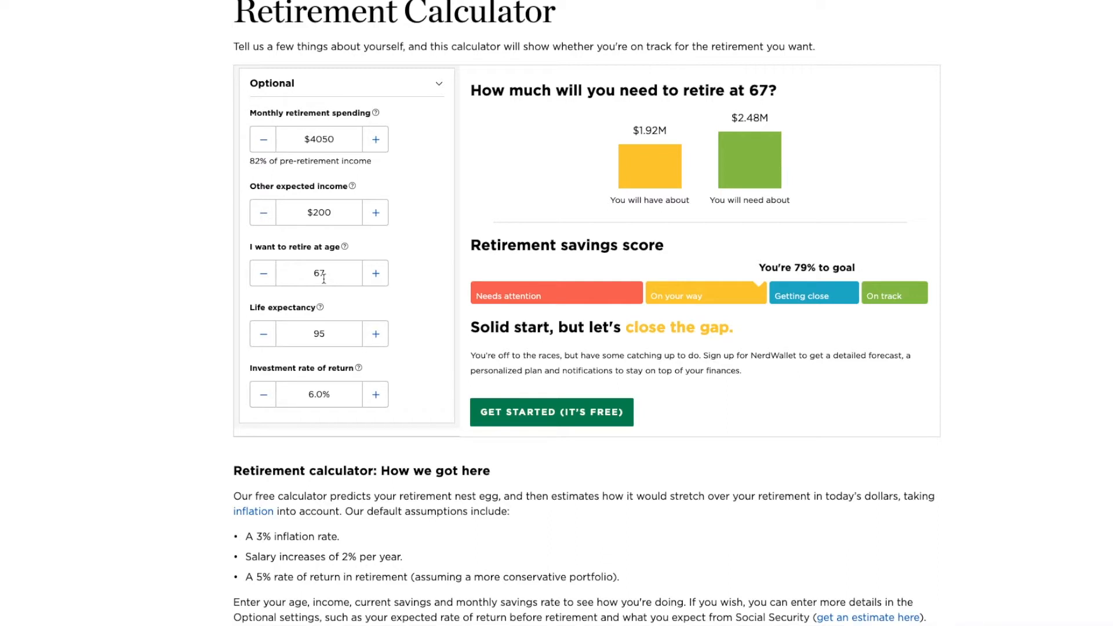
- Lower the desired retirement age to 60
{"action": "left_click", "coordinate": [264, 278]}
{"action": "left_click", "coordinate": [264, 278]}
{"action": "left_click", "coordinate": [263, 279]}
{"action": "left_click", "coordinate": [264, 278]}
{"action": "left_click", "coordinate": [264, 278]}
{"action": "left_click", "coordinate": [264, 278]}
{"action": "left_click", "coordinate": [264, 278]}
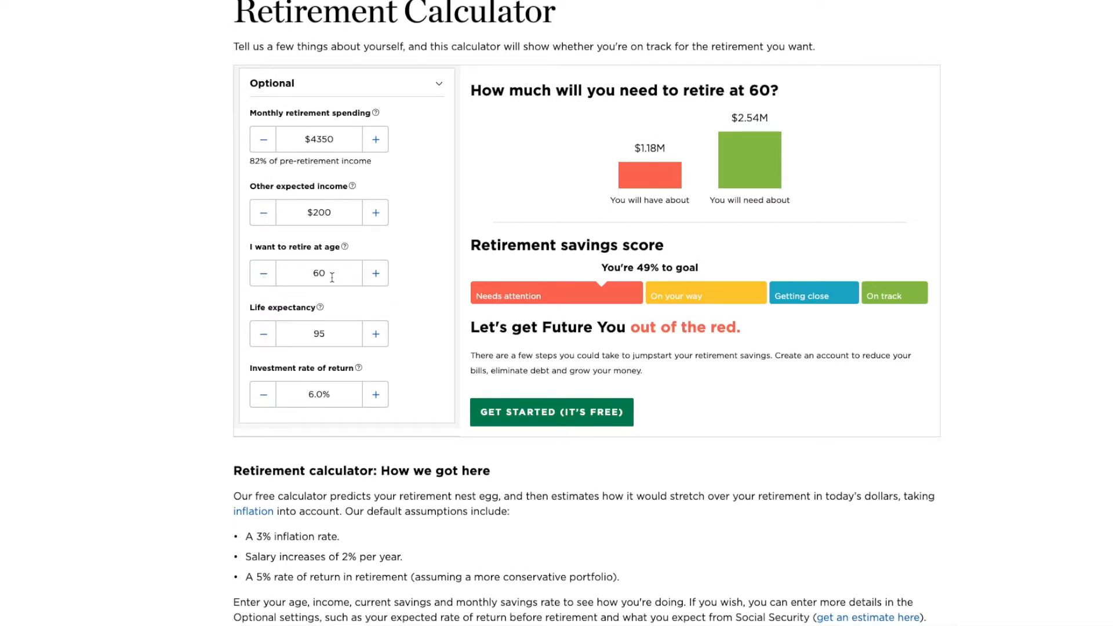
- Raise the life expectancy to 98 and the investment rate of return to 7.0%
{"action": "left_click", "coordinate": [377, 335]}
{"action": "left_click", "coordinate": [377, 334]}
{"action": "left_click", "coordinate": [377, 335]}
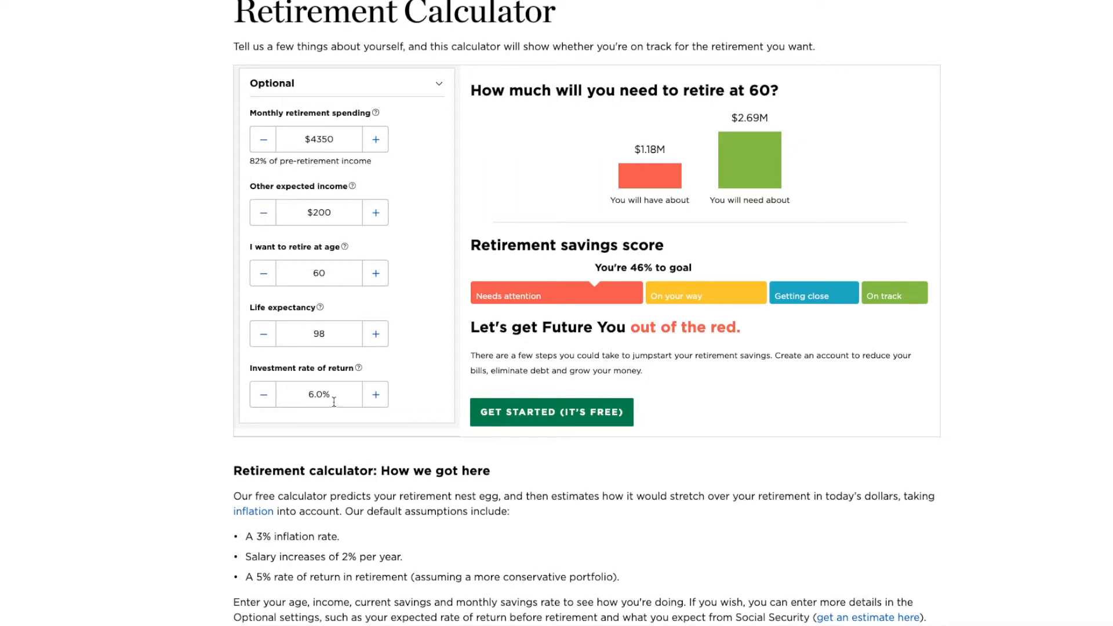
{"action": "left_click", "coordinate": [375, 395]}
{"action": "left_click", "coordinate": [375, 395]}
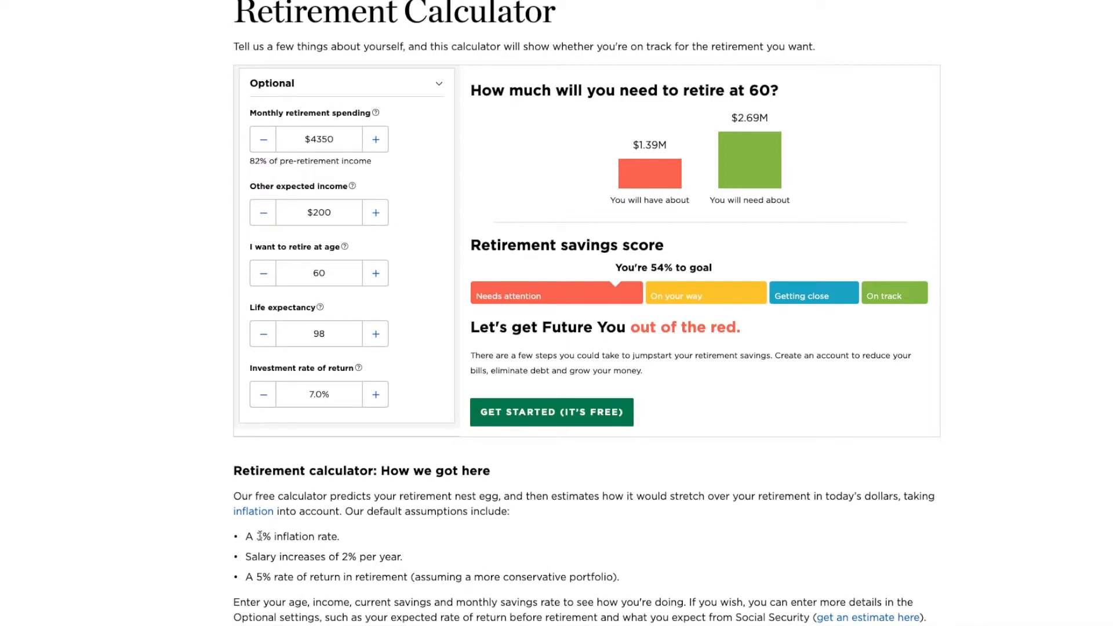
- Review the default assumptions on inflation, salary increases and rate of return in retirement by highlighting each one
{"action": "left_click_drag", "start_coordinate": [244, 535], "coordinate": [350, 538]}
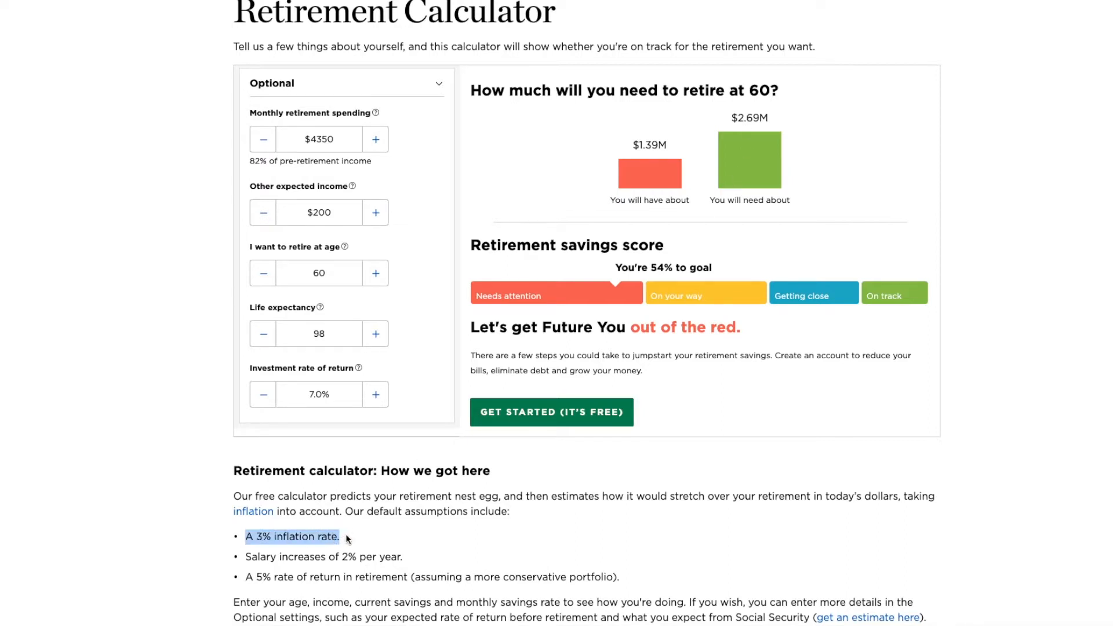
{"action": "left_click", "coordinate": [247, 557]}
{"action": "left_click_drag", "start_coordinate": [248, 558], "coordinate": [404, 561]}
{"action": "left_click_drag", "start_coordinate": [254, 577], "coordinate": [637, 589]}
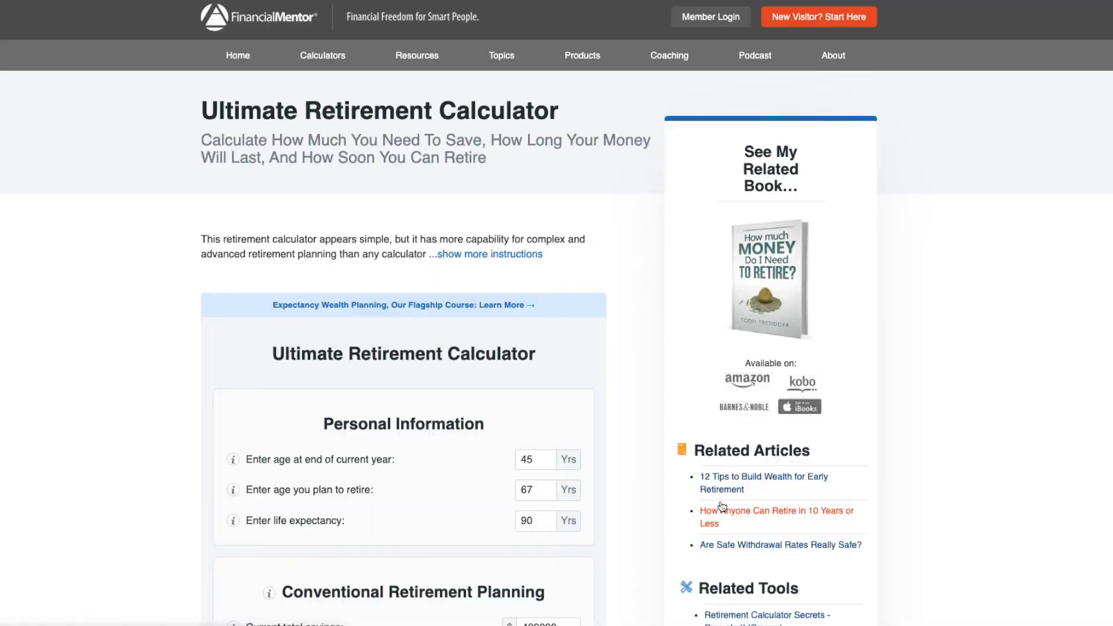
- Expand the full instructions of Financial Mentor's Ultimate Retirement Calculator and read through them
{"action": "scroll", "coordinate": [722, 506], "scroll_direction": "down", "scroll_amount": 3}
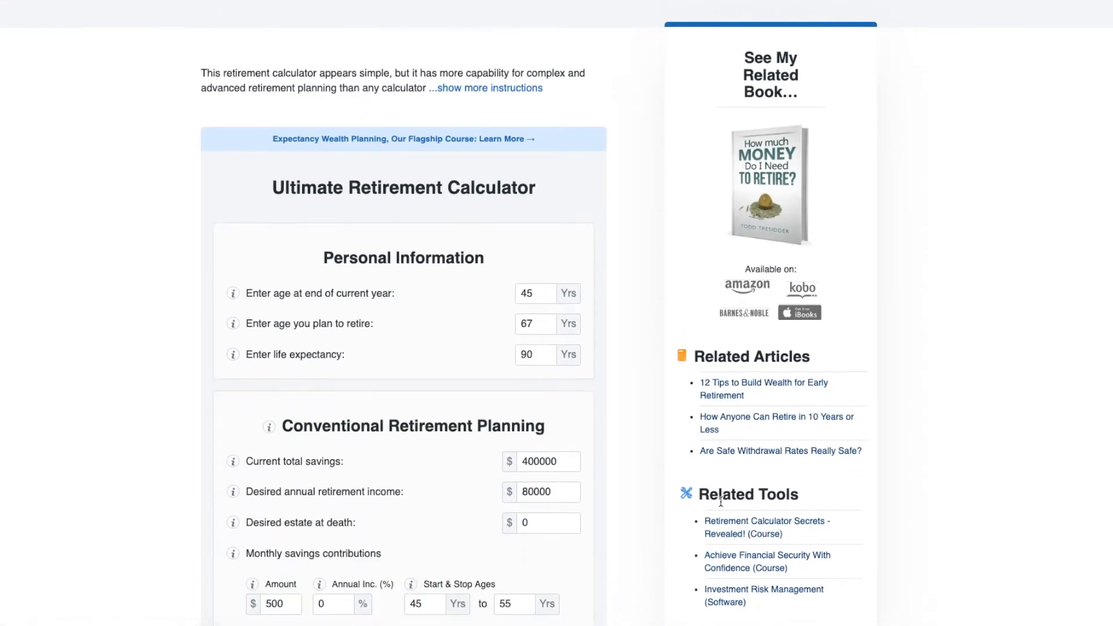
{"action": "left_click", "coordinate": [475, 88]}
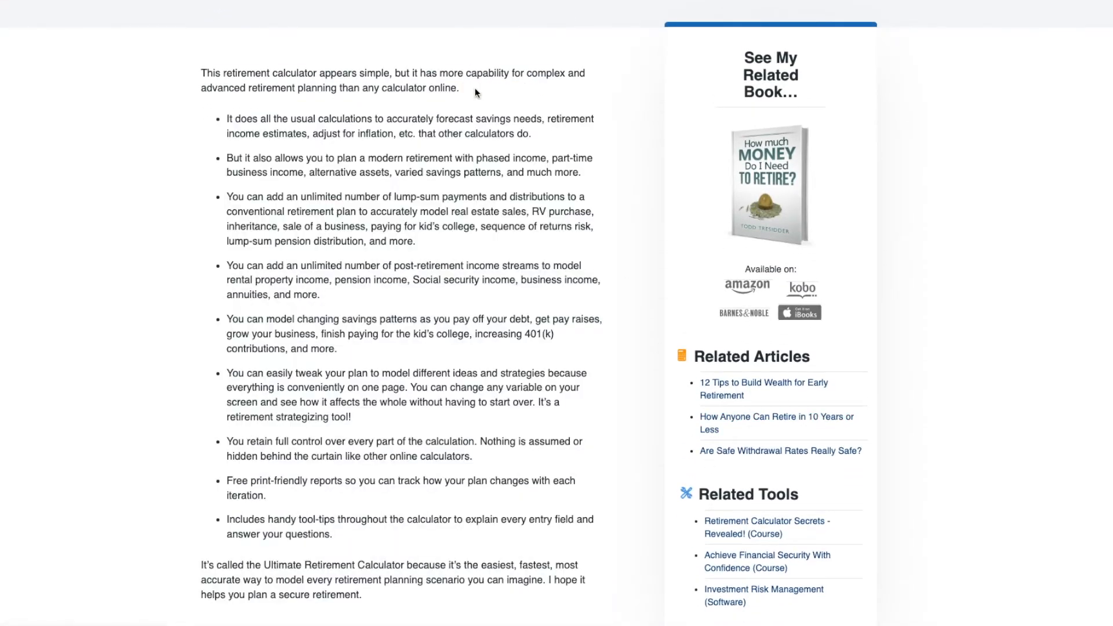
{"action": "scroll", "coordinate": [519, 196], "scroll_direction": "down", "scroll_amount": 3}
- Set the age at the end of the current year to 37 in the personal information
{"action": "scroll", "coordinate": [519, 196], "scroll_direction": "down", "scroll_amount": 7}
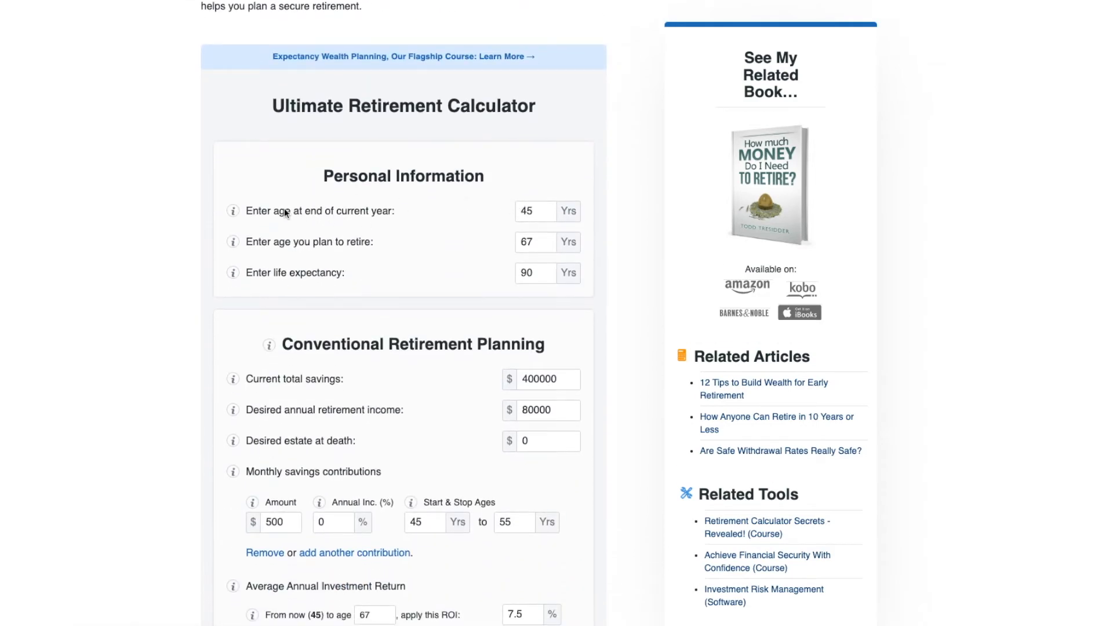
{"action": "double_click", "coordinate": [529, 212]}
{"action": "key", "text": "BackSpace"}
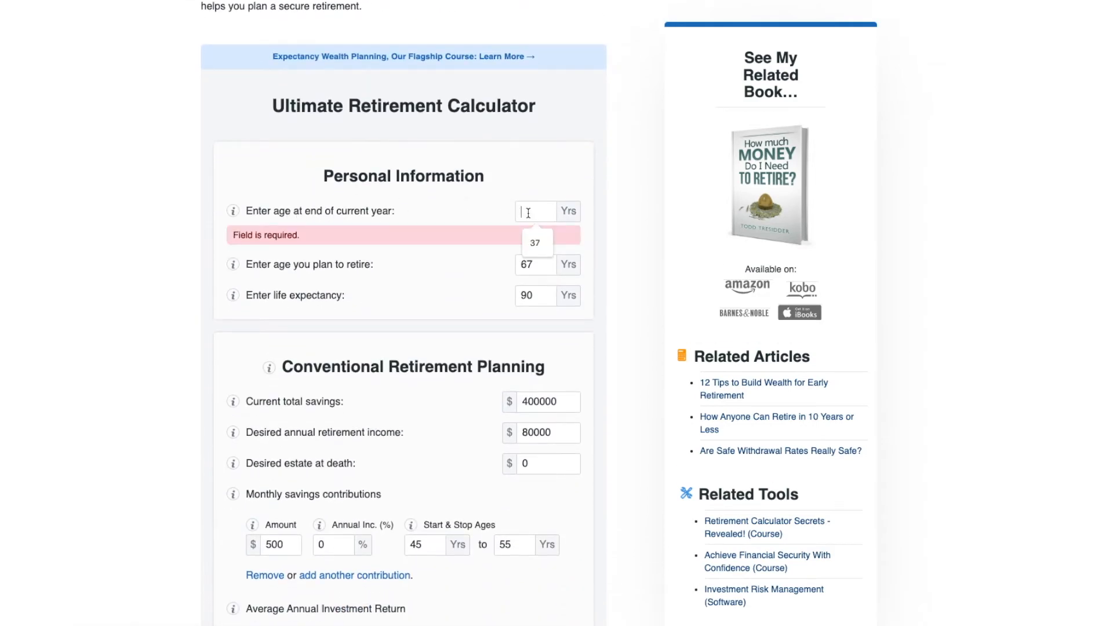
{"action": "type", "text": "37"}
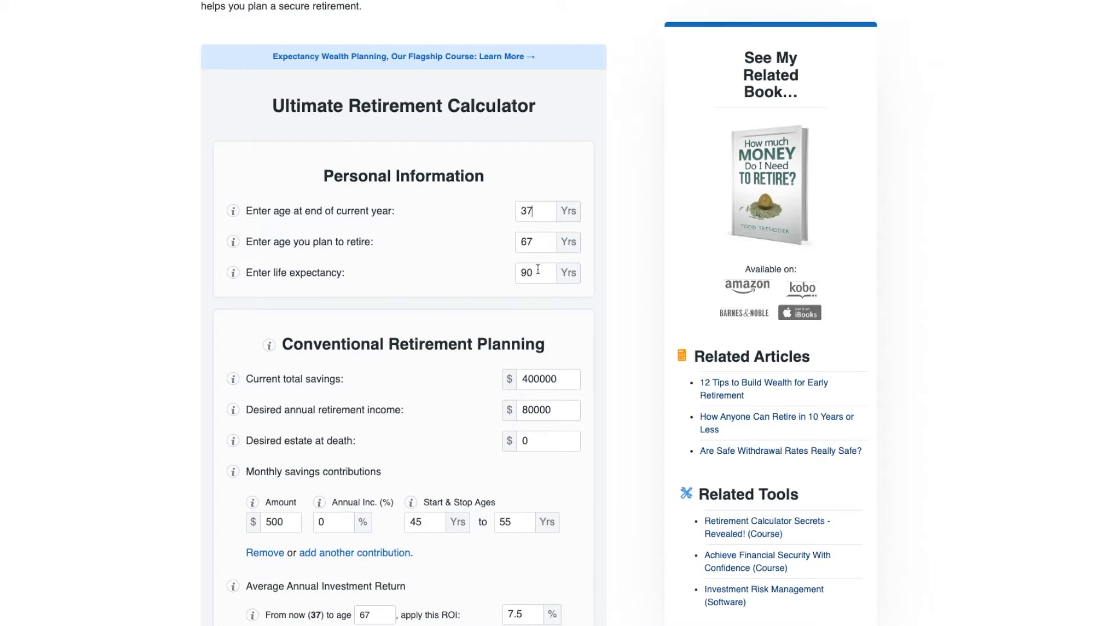
- Set the current total savings to 150000 in the conventional retirement planning section
{"action": "scroll", "coordinate": [538, 270], "scroll_direction": "down", "scroll_amount": 3}
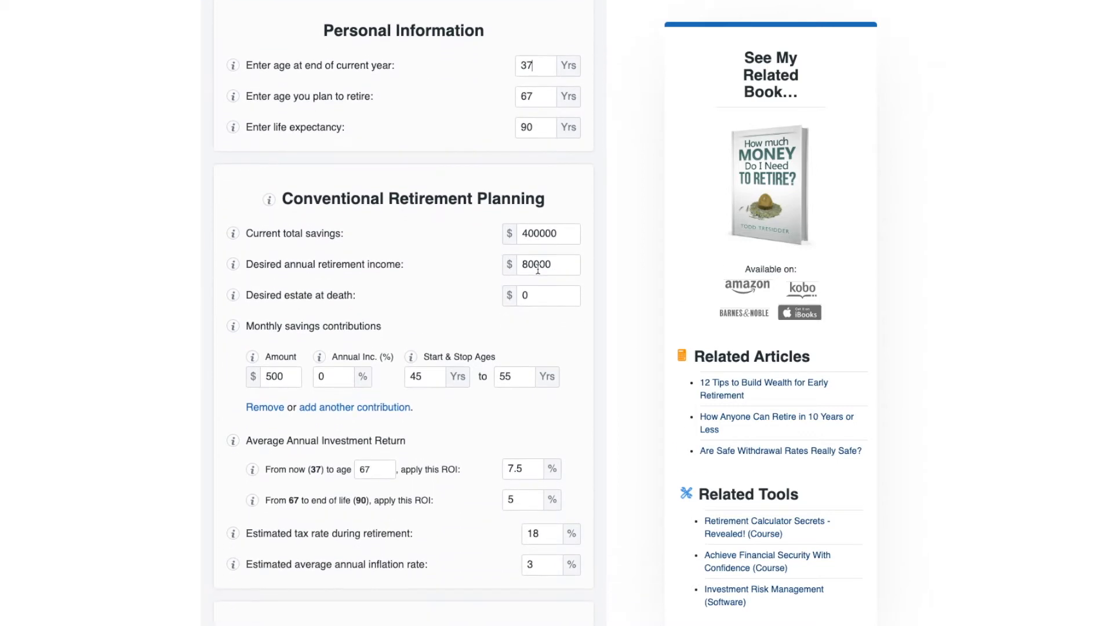
{"action": "scroll", "coordinate": [538, 269], "scroll_direction": "down", "scroll_amount": 1}
{"action": "left_click", "coordinate": [538, 193]}
{"action": "key", "text": "ctrl+a"}
{"action": "key", "text": "BackSpace"}
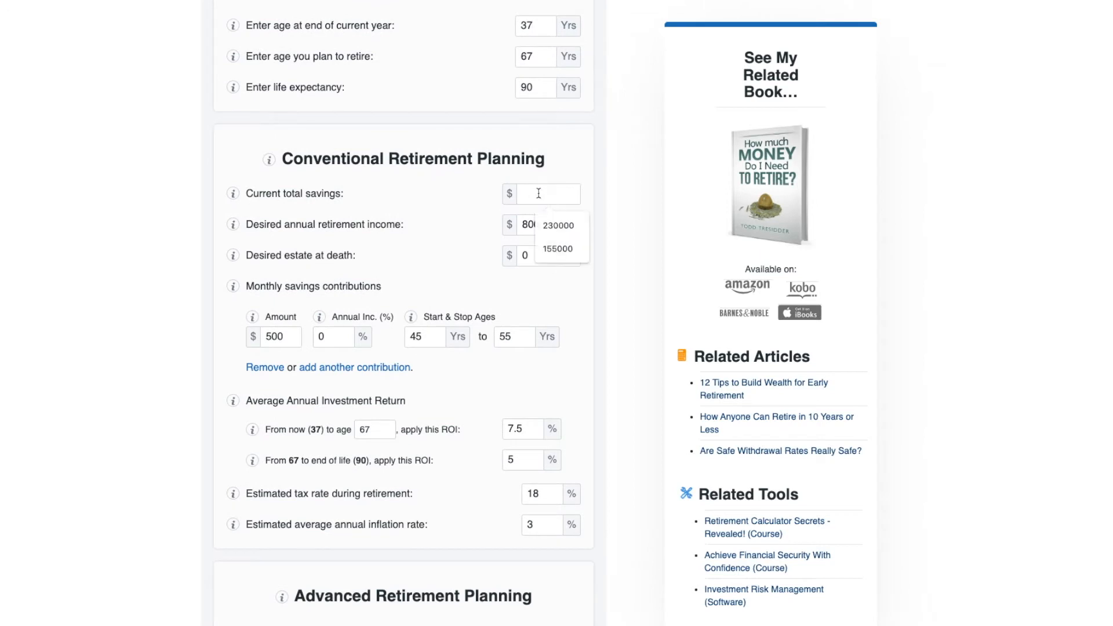
{"action": "type", "text": "15000"}
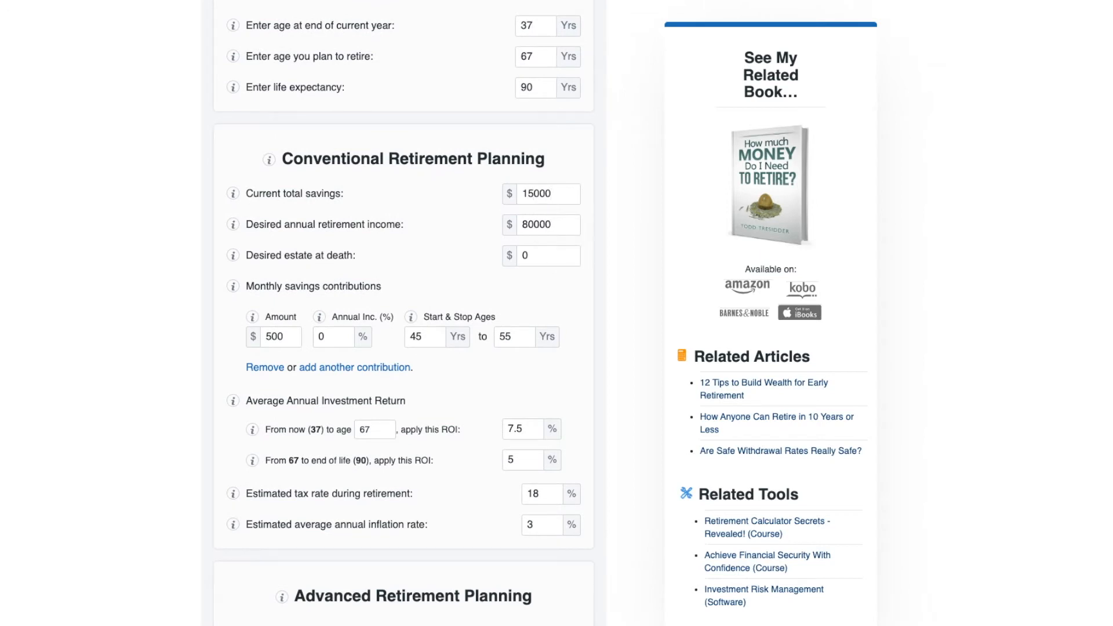
{"action": "type", "text": "0"}
{"action": "mouse_move", "coordinate": [237, 195]}
- Set the desired annual retirement income to 50000 and the desired estate at death to 0
{"action": "double_click", "coordinate": [534, 225]}
{"action": "key", "text": "BackSpace"}
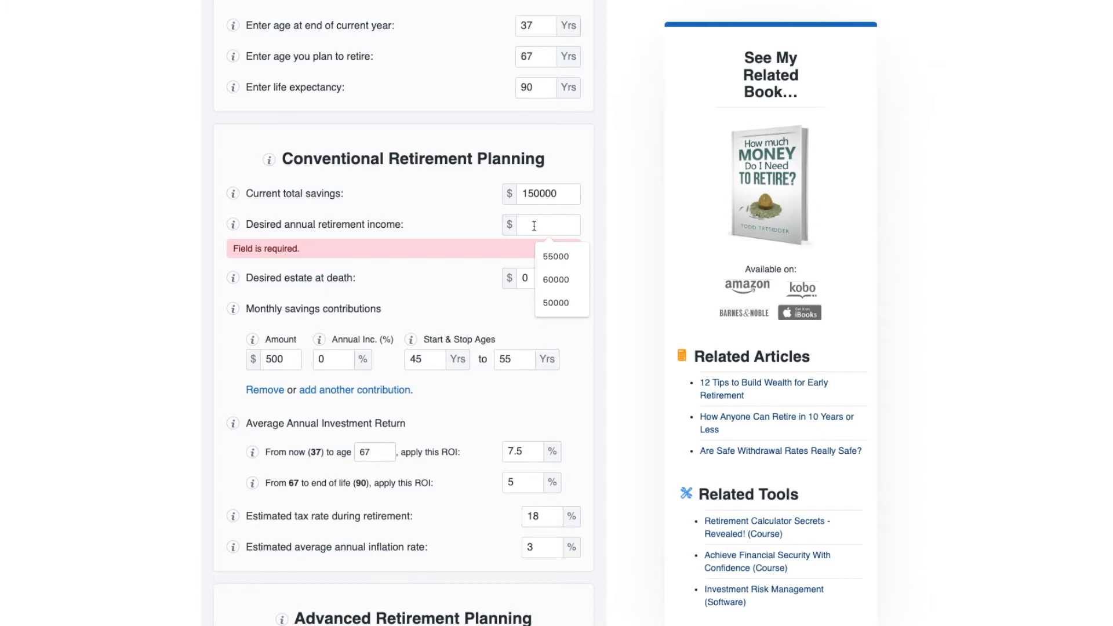
{"action": "type", "text": "50000"}
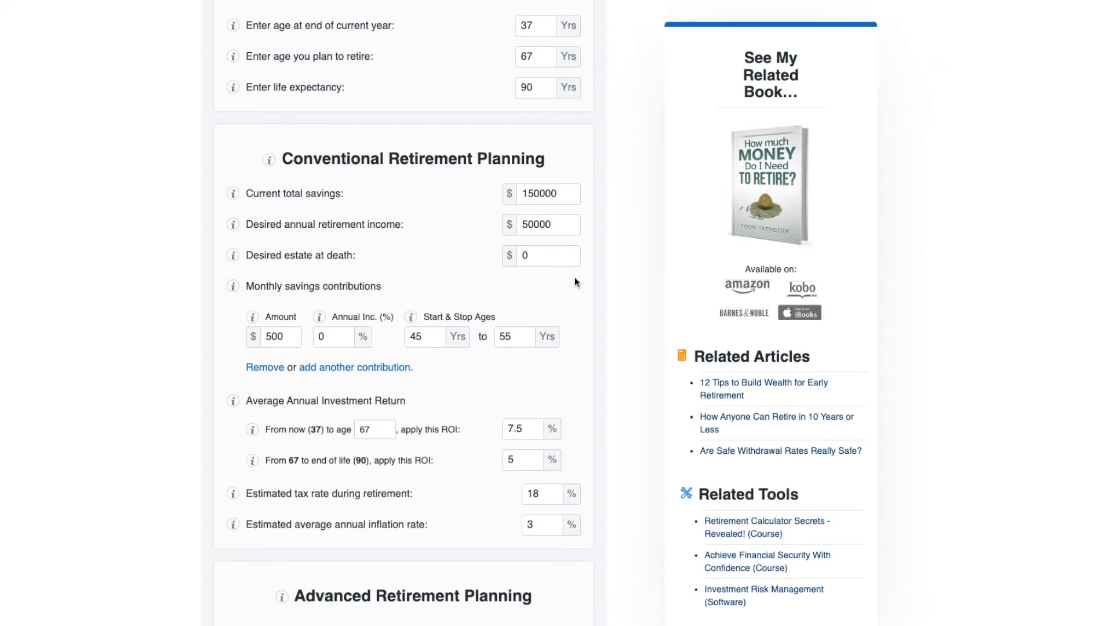
{"action": "left_click", "coordinate": [550, 261]}
{"action": "key", "text": "BackSpace"}
{"action": "type", "text": "0"}
- Set the monthly savings contribution to 900 with an annual increase of 2%
{"action": "key", "text": "Tab"}
{"action": "key", "text": "BackSpace"}
{"action": "scroll", "coordinate": [505, 287], "scroll_direction": "down", "scroll_amount": 1}
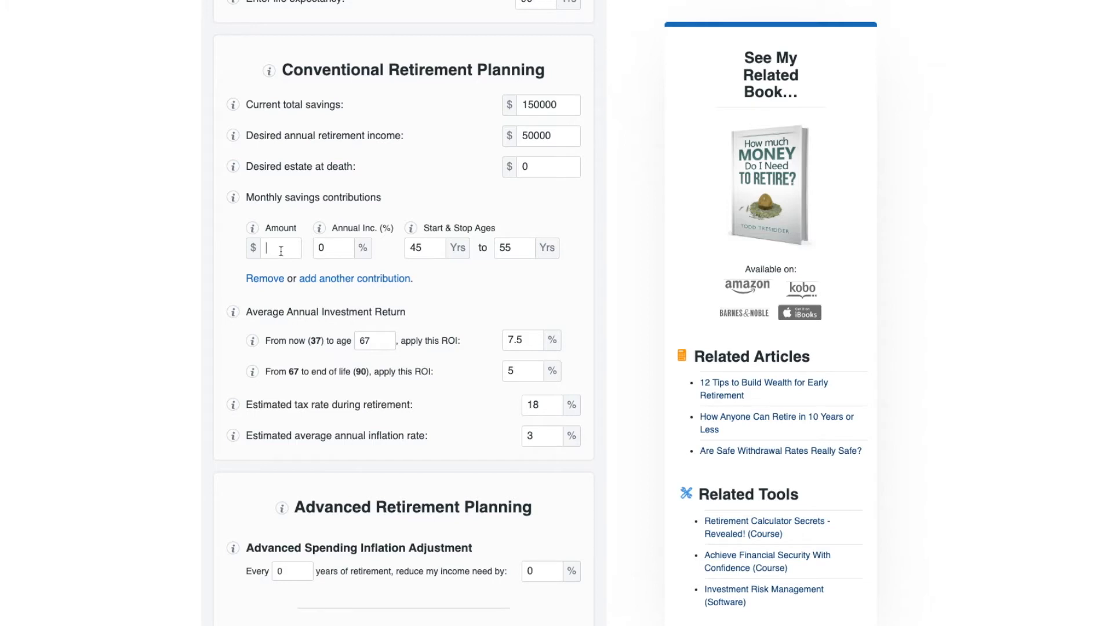
{"action": "type", "text": "900"}
{"action": "left_click", "coordinate": [335, 249]}
{"action": "key", "text": "BackSpace"}
{"action": "type", "text": "2"}
- Set the monthly contribution to start at age 37 and stop at age 67
{"action": "left_click", "coordinate": [418, 248]}
{"action": "key", "text": "BackSpace"}
{"action": "key", "text": "BackSpace"}
{"action": "type", "text": "37"}
{"action": "left_click", "coordinate": [501, 246]}
{"action": "key", "text": "BackSpace"}
{"action": "key", "text": "BackSpace"}
{"action": "type", "text": "67"}
- Set the average annual investment return from now to age 67 to 8%
{"action": "scroll", "coordinate": [372, 312], "scroll_direction": "down", "scroll_amount": 1}
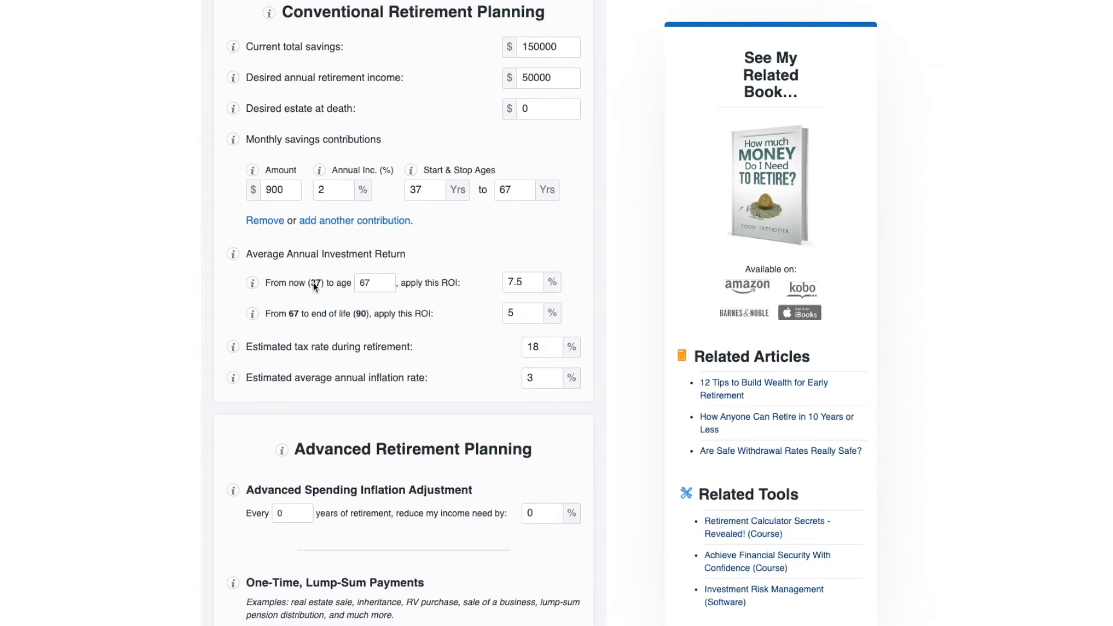
{"action": "left_click", "coordinate": [528, 279]}
{"action": "key", "text": "BackSpace"}
{"action": "key", "text": "BackSpace"}
{"action": "key", "text": "BackSpace"}
{"action": "type", "text": "8"}
{"action": "left_click", "coordinate": [569, 284]}
- Set the estimated tax rate during retirement to 24%
{"action": "double_click", "coordinate": [533, 348]}
{"action": "key", "text": "BackSpace"}
{"action": "type", "text": "24"}
- Remove the Sell House entry from the one-time, lump-sum payments
{"action": "scroll", "coordinate": [541, 376], "scroll_direction": "down", "scroll_amount": 1}
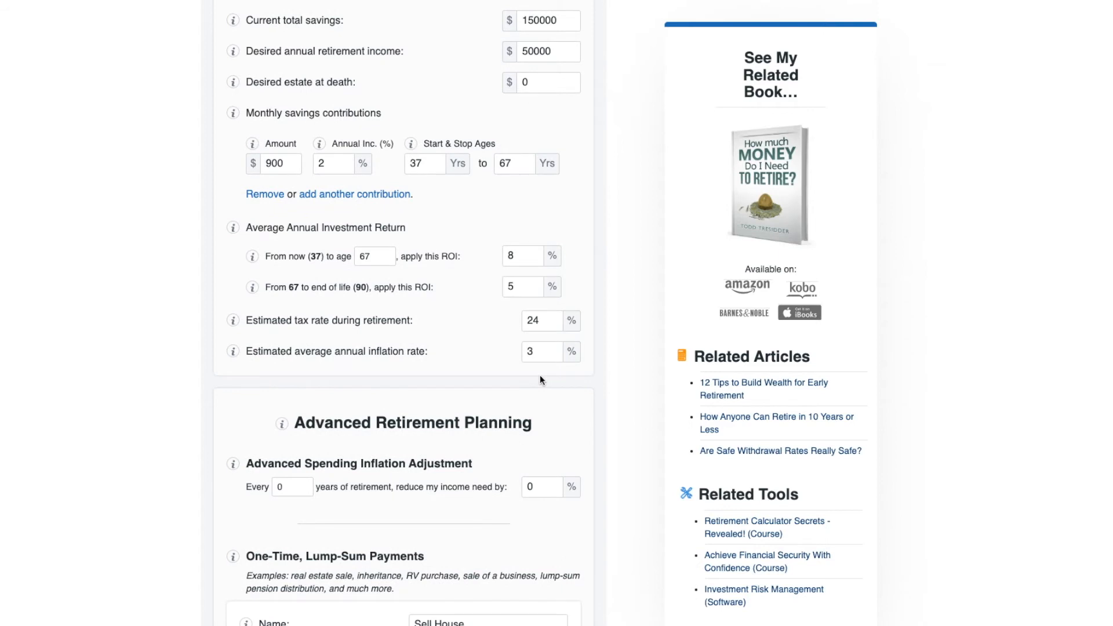
{"action": "scroll", "coordinate": [541, 379], "scroll_direction": "down", "scroll_amount": 5}
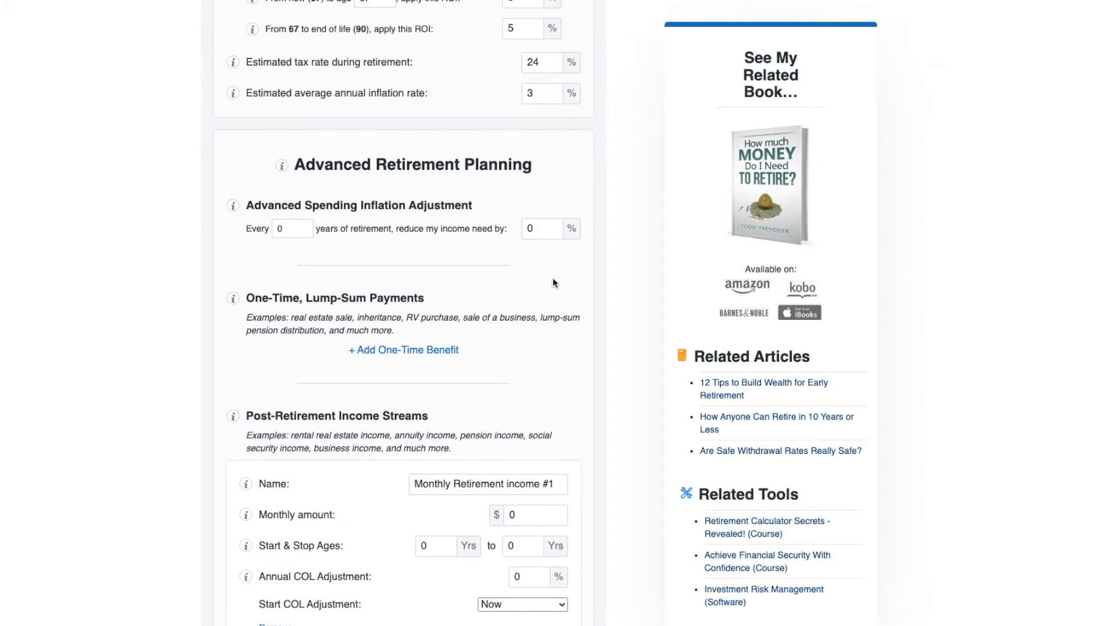
- Set the advanced spending inflation adjustment to reduce the income need by 25% every 20 years of retirement
{"action": "left_click", "coordinate": [285, 228]}
{"action": "type", "text": "20"}
{"action": "left_click", "coordinate": [550, 230]}
{"action": "type", "text": "25"}
- Add a one-time benefit named Sell House with an amount of $300000 applied at age 67
{"action": "left_click", "coordinate": [428, 350]}
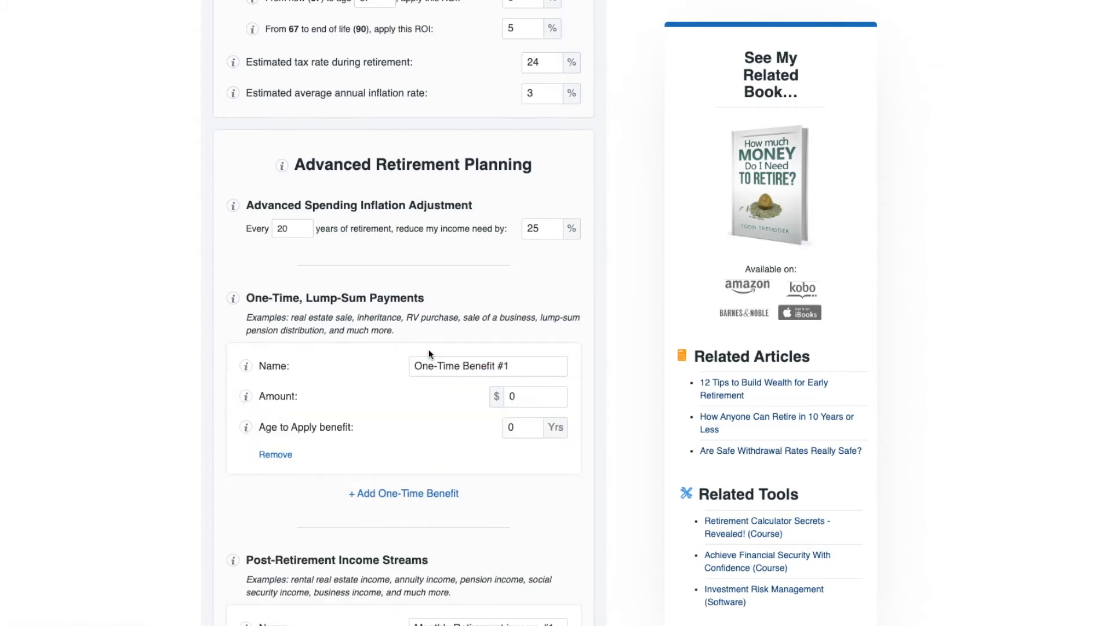
{"action": "left_click", "coordinate": [457, 372]}
{"action": "type", "text": "Sell House"}
{"action": "left_click", "coordinate": [529, 395]}
{"action": "type", "text": "300000"}
{"action": "left_click", "coordinate": [523, 427]}
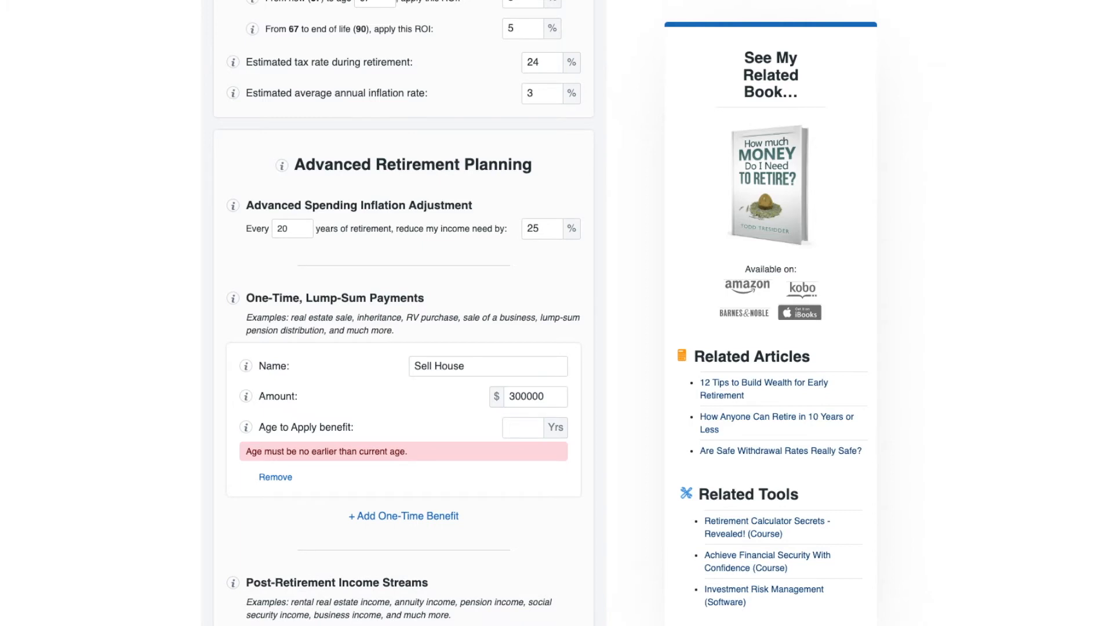
{"action": "type", "text": "67"}
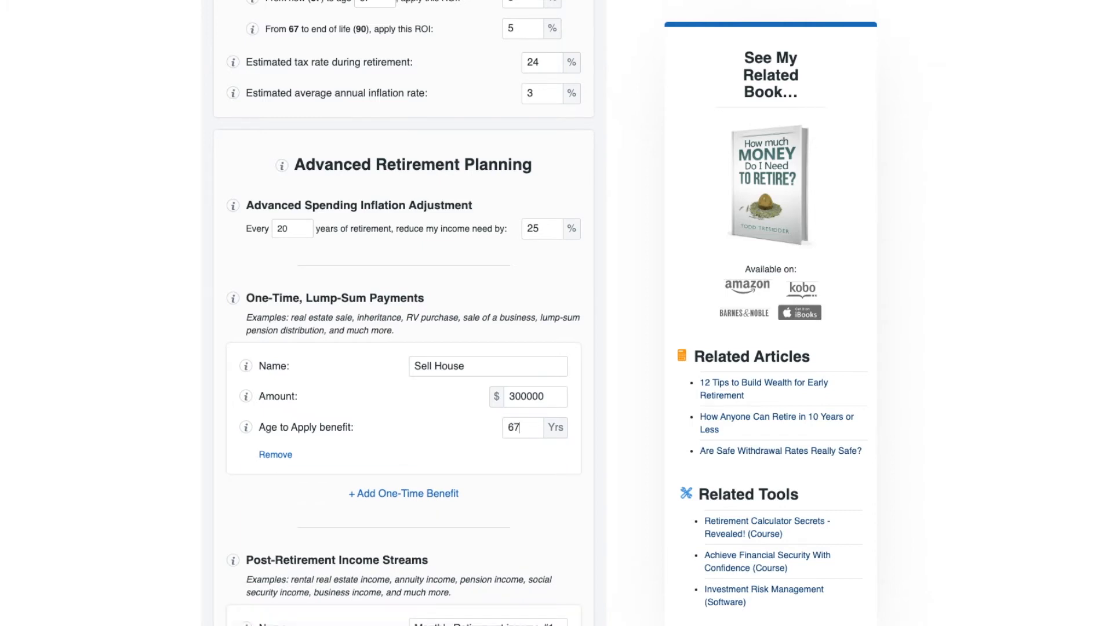
- Add a second one-time benefit named Wedding with an amount of -10000 applied at age 45
{"action": "left_click", "coordinate": [419, 493]}
{"action": "scroll", "coordinate": [418, 493], "scroll_direction": "down", "scroll_amount": 3}
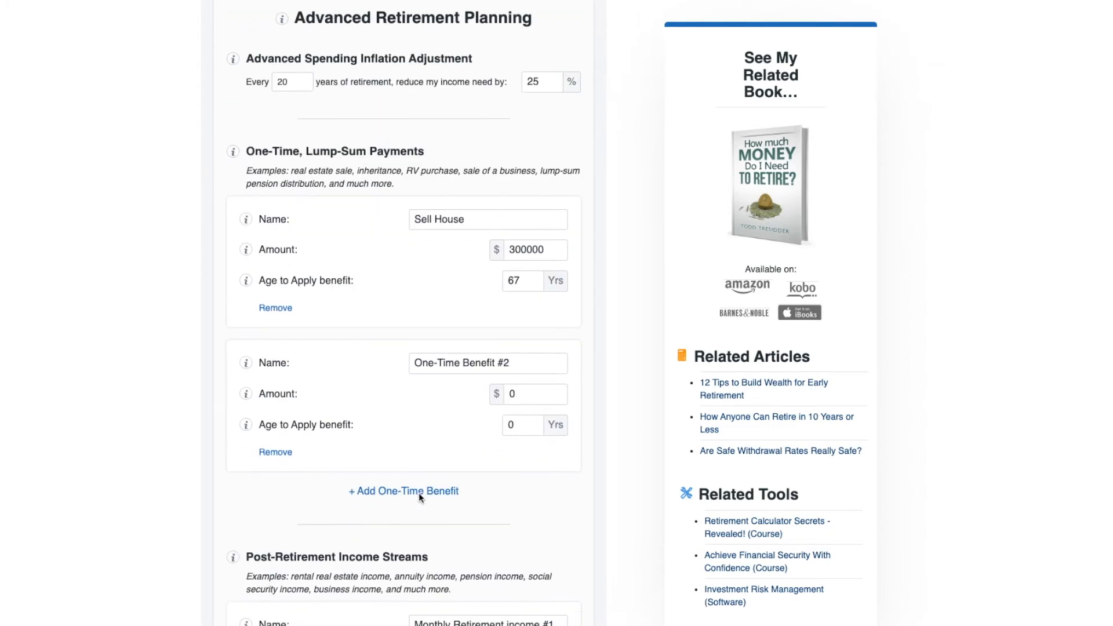
{"action": "left_click", "coordinate": [481, 365]}
{"action": "type", "text": "Wedding"}
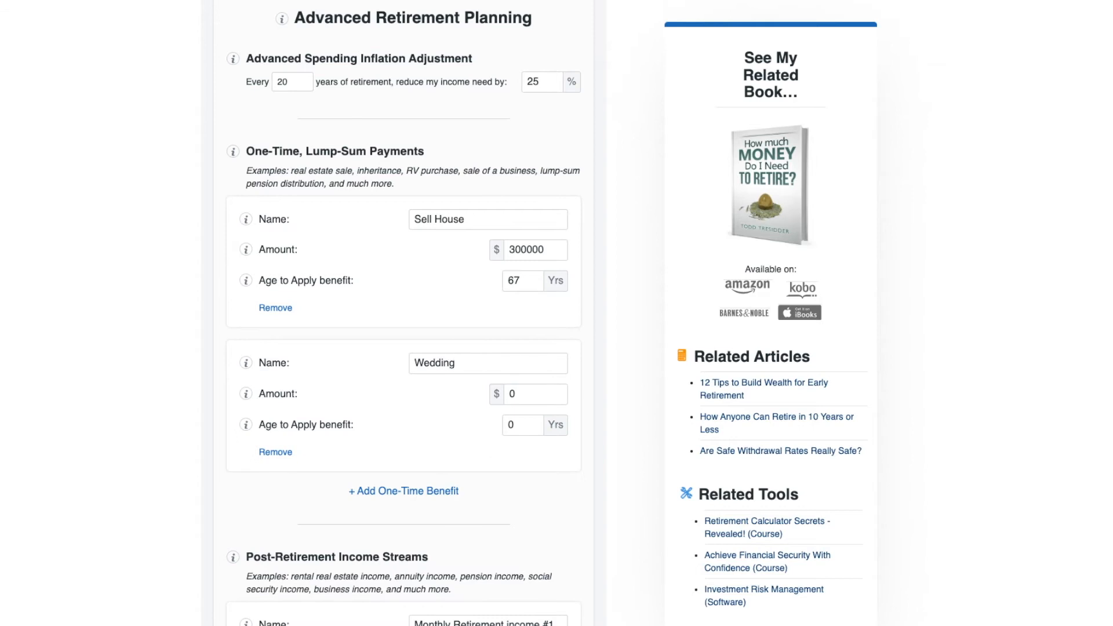
{"action": "key", "text": "Tab"}
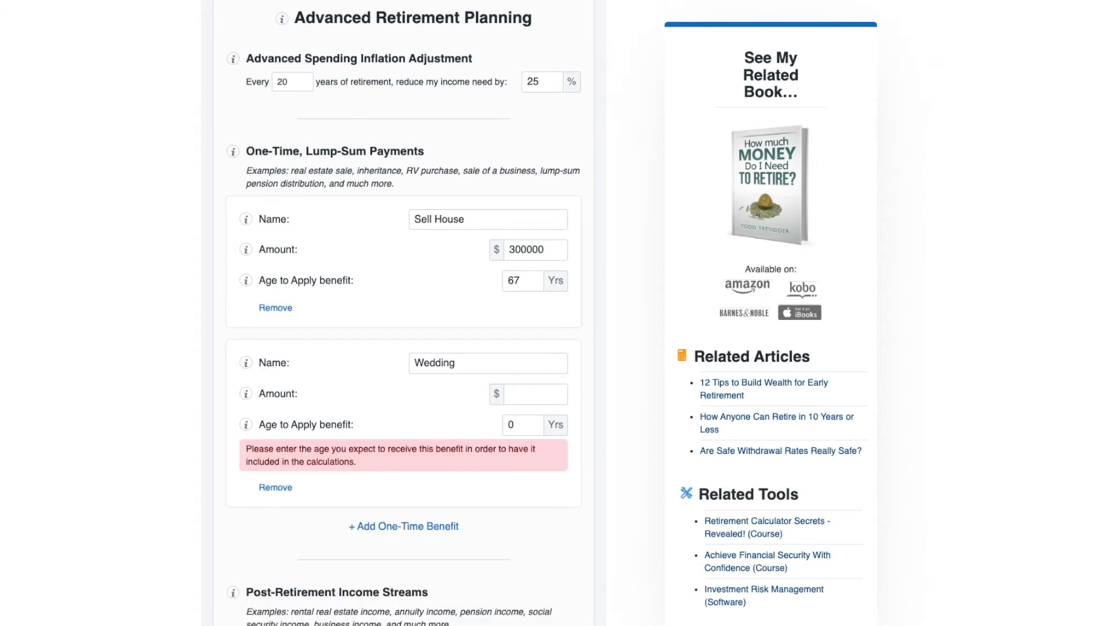
{"action": "type", "text": "-10000"}
{"action": "key", "text": "Tab"}
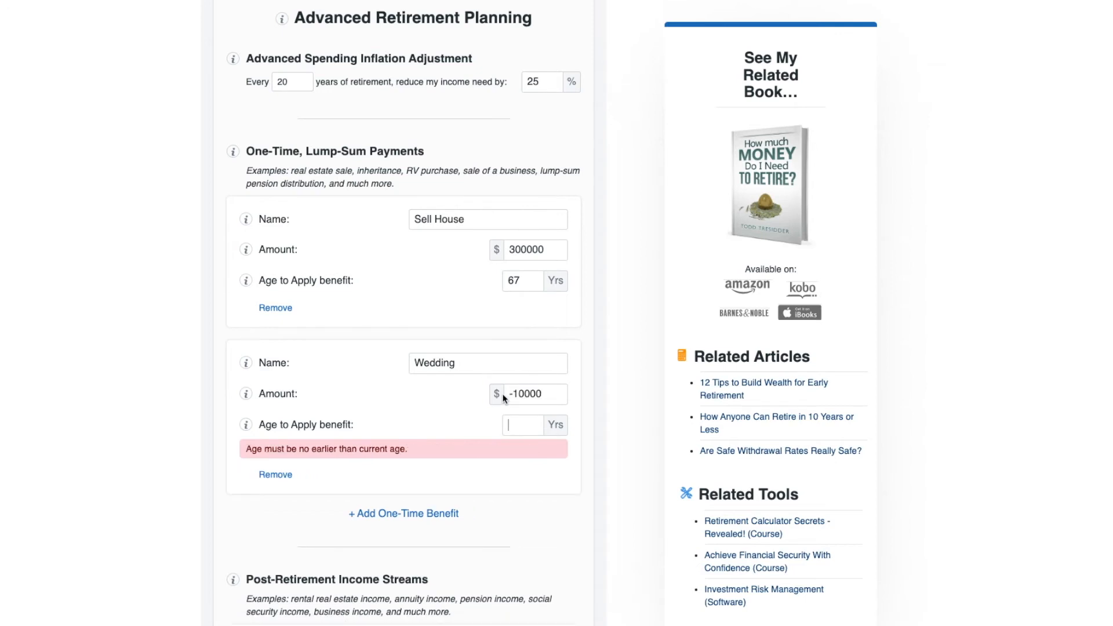
{"action": "type", "text": "45"}
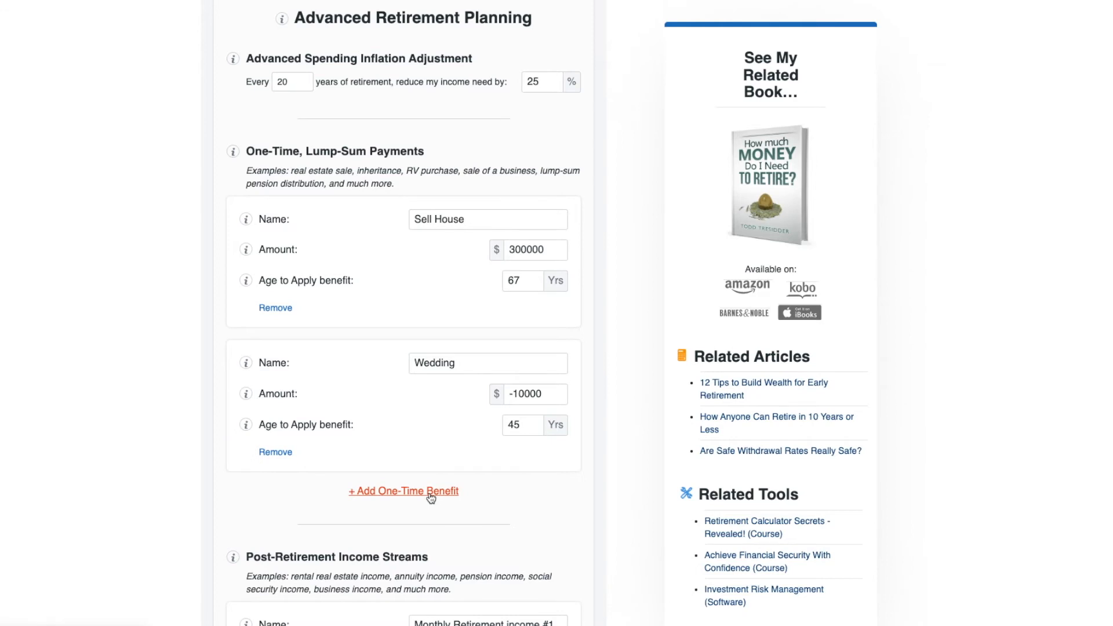
- Name the post-retirement income stream Rental and set its monthly amount to $200
{"action": "scroll", "coordinate": [430, 497], "scroll_direction": "down", "scroll_amount": 4}
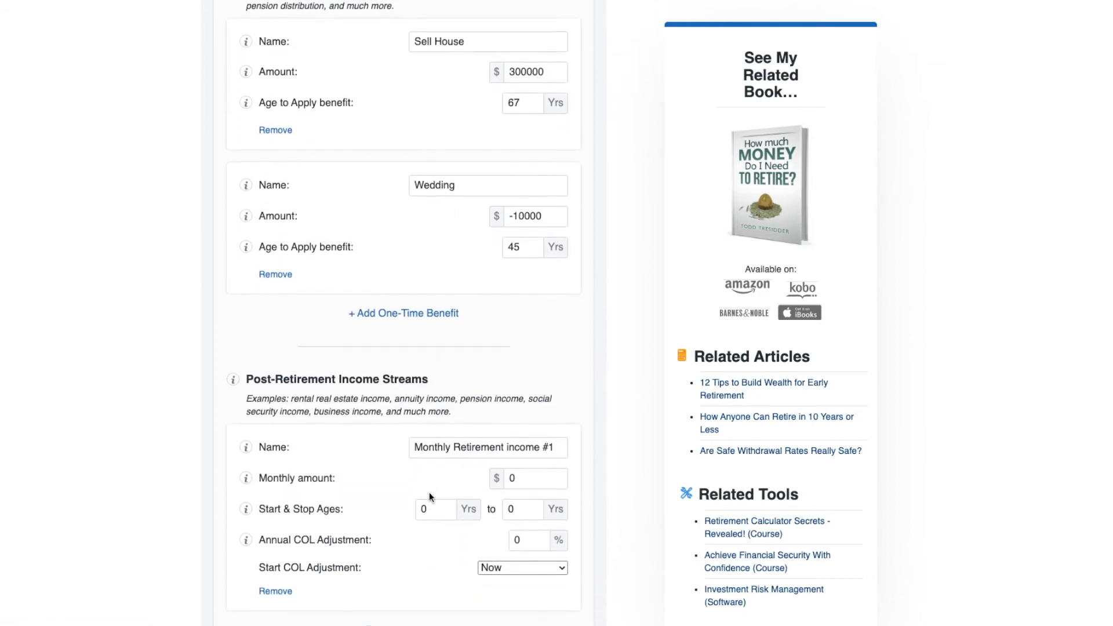
{"action": "scroll", "coordinate": [429, 495], "scroll_direction": "down", "scroll_amount": 3}
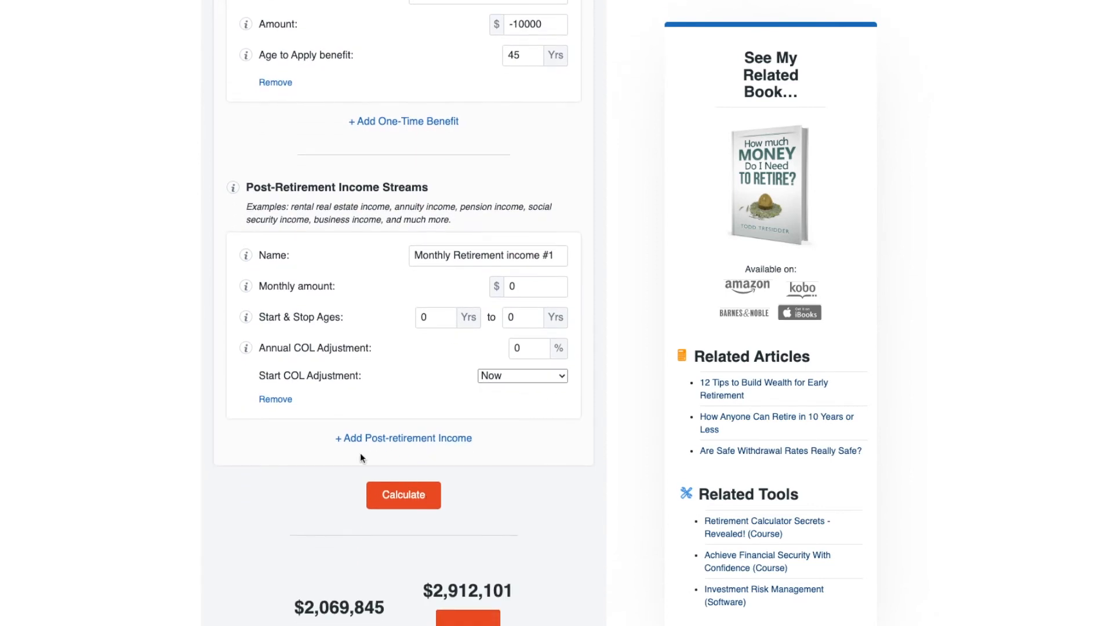
{"action": "triple_click", "coordinate": [467, 256]}
{"action": "key", "text": "BackSpace"}
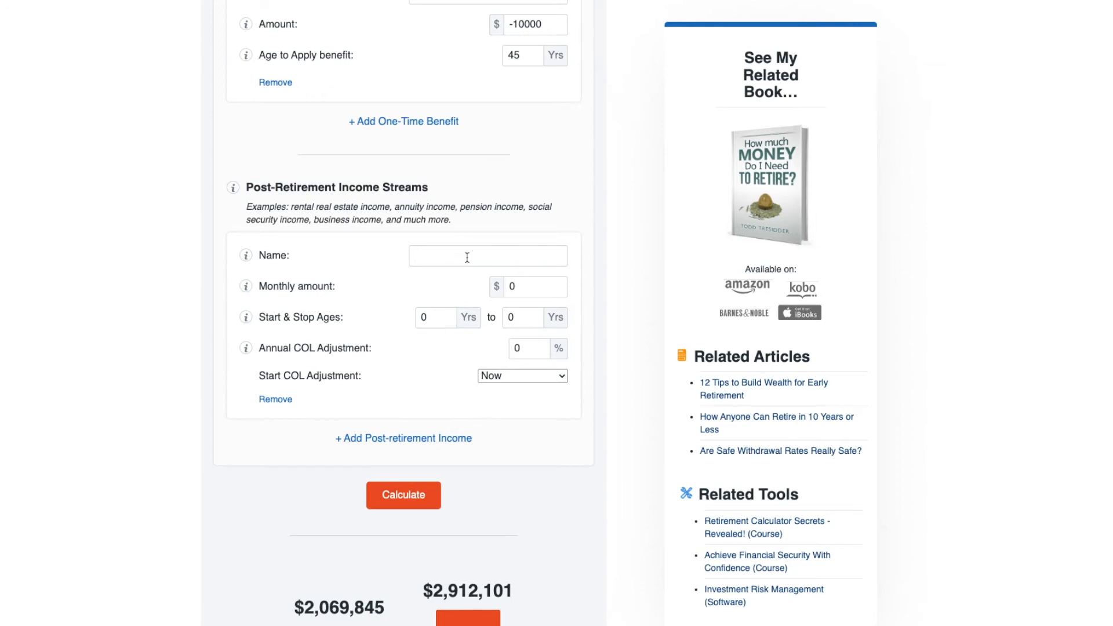
{"action": "type", "text": "Rental"}
{"action": "key", "text": "Tab"}
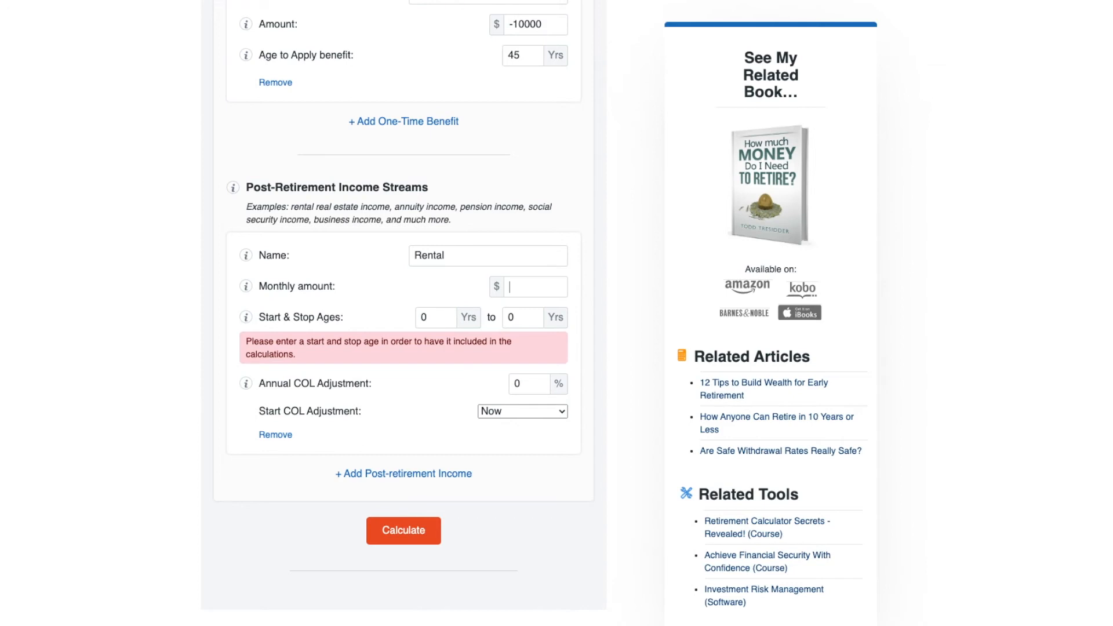
{"action": "type", "text": "200"}
- Set the Rental income's start and stop ages to 37 and 80, and calculate the retirement results
{"action": "left_click", "coordinate": [434, 317]}
{"action": "type", "text": "37"}
{"action": "left_click", "coordinate": [518, 317]}
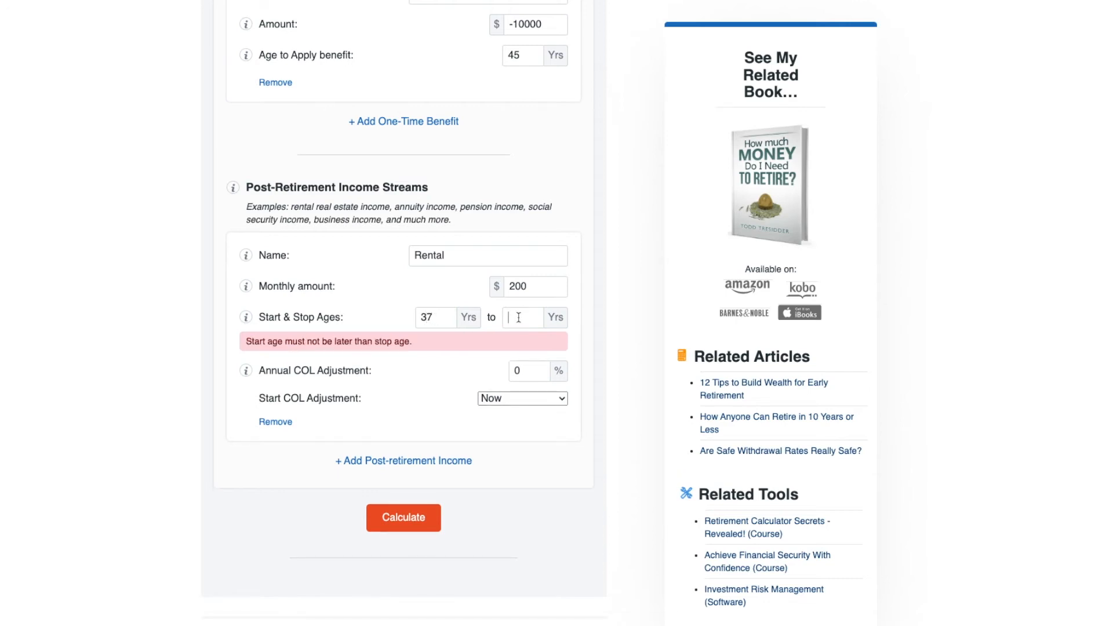
{"action": "type", "text": "60"}
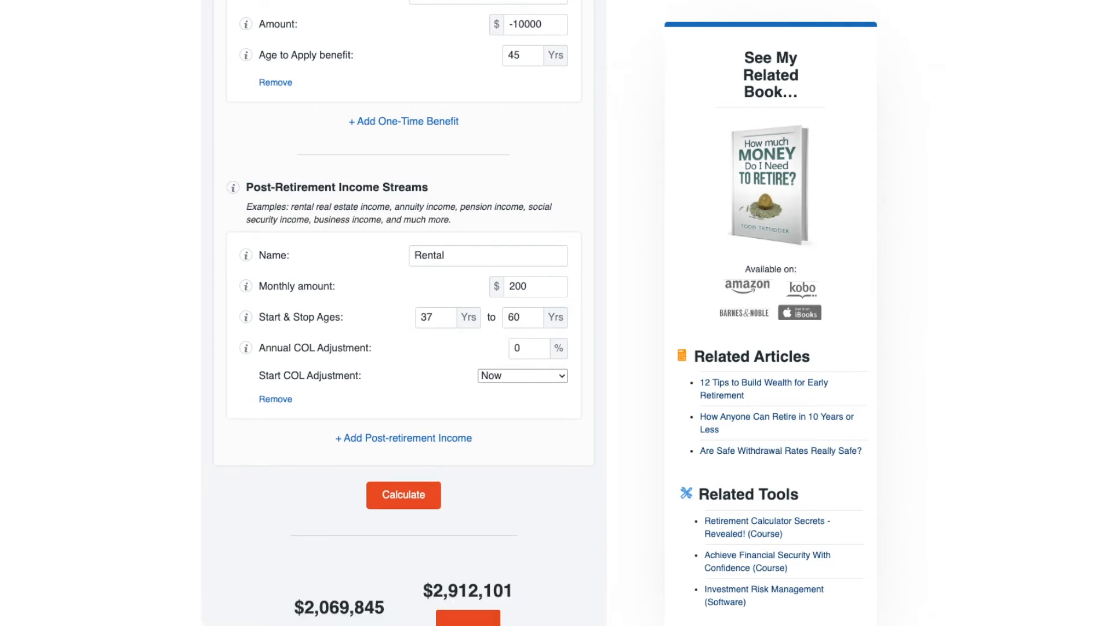
{"action": "left_click_drag", "start_coordinate": [525, 317], "coordinate": [498, 319]}
{"action": "type", "text": "80"}
{"action": "mouse_move", "coordinate": [247, 350]}
{"action": "scroll", "coordinate": [464, 367], "scroll_direction": "down", "scroll_amount": 3}
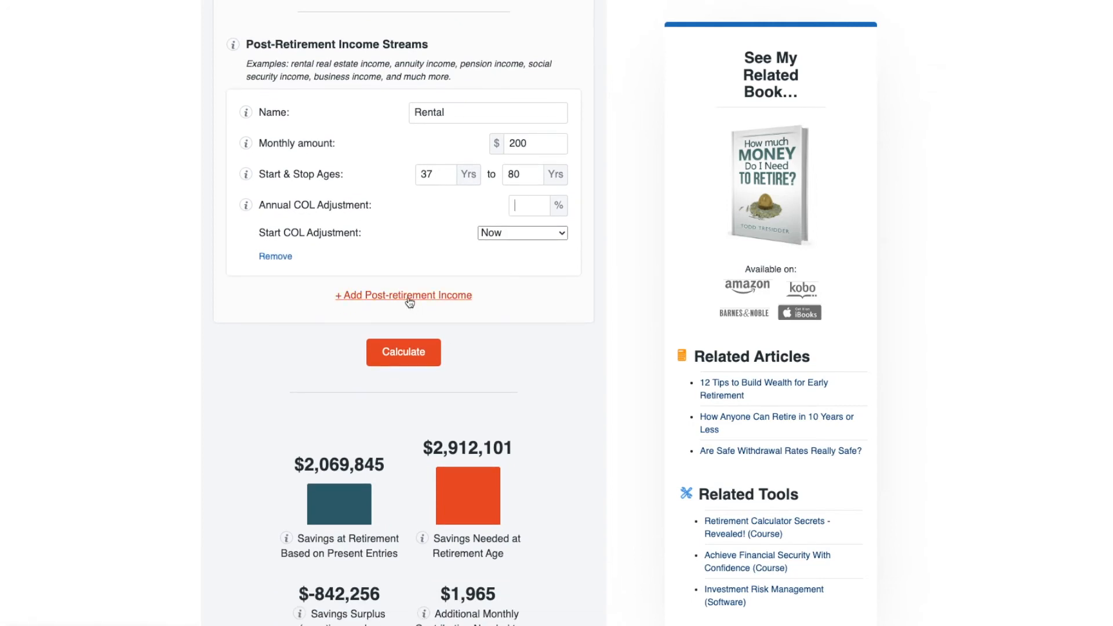
{"action": "left_click", "coordinate": [408, 349]}
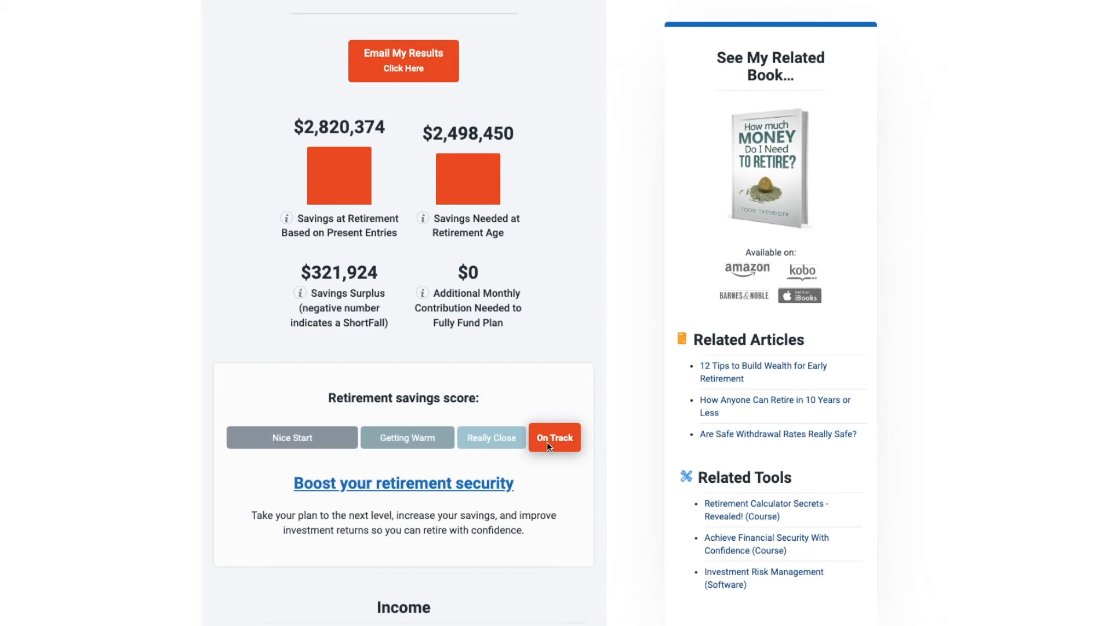
- Remove the Sell House entry from the one-time, lump-sum payments and recalculate the results
{"action": "scroll", "coordinate": [365, 429], "scroll_direction": "up", "scroll_amount": 10}
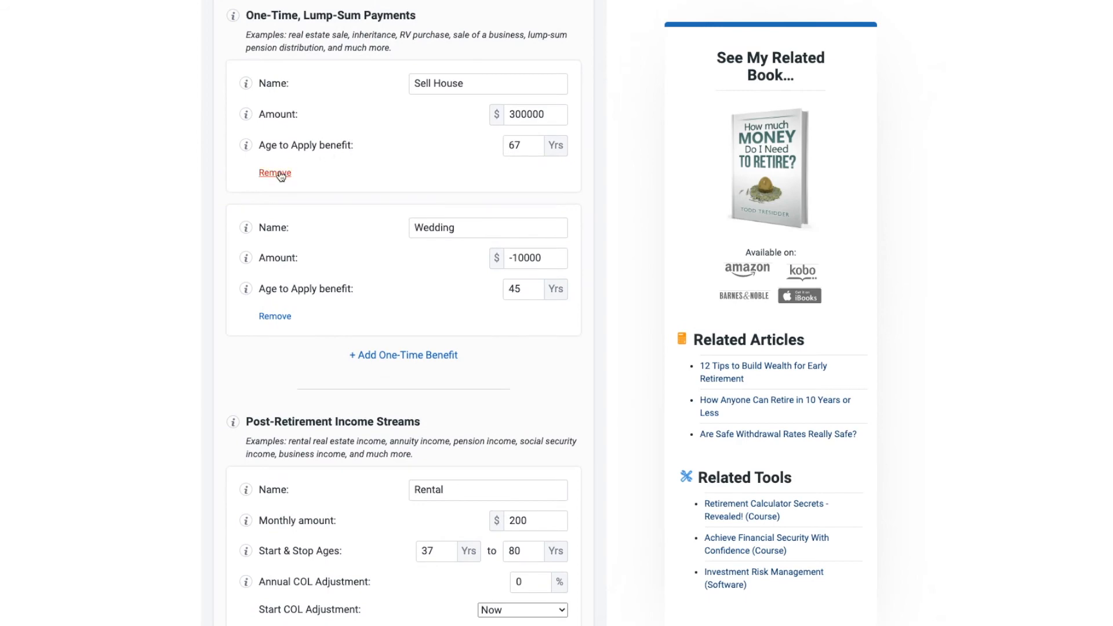
{"action": "left_click", "coordinate": [280, 172]}
{"action": "left_click", "coordinate": [660, 56]}
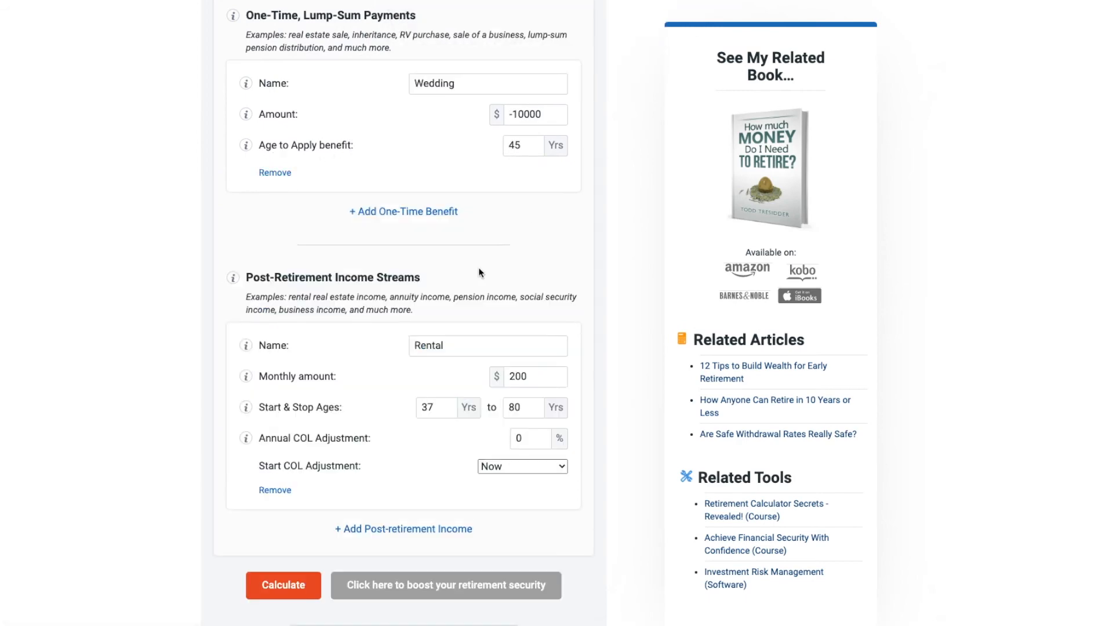
{"action": "scroll", "coordinate": [479, 271], "scroll_direction": "down", "scroll_amount": 3}
{"action": "left_click", "coordinate": [292, 405]}
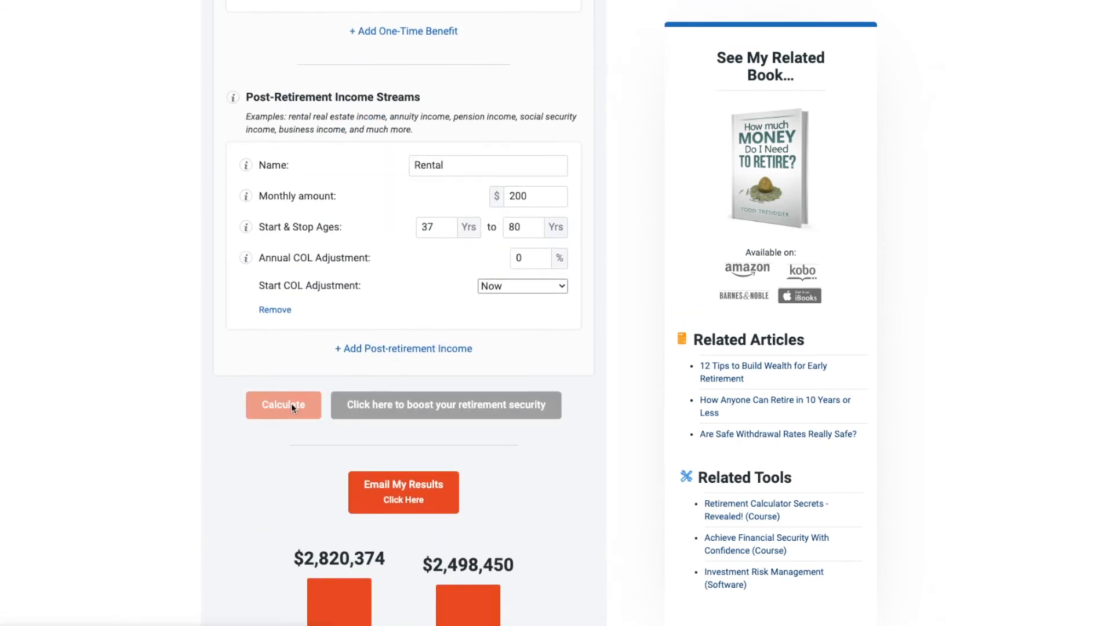
{"action": "scroll", "coordinate": [291, 408], "scroll_direction": "up", "scroll_amount": 2}
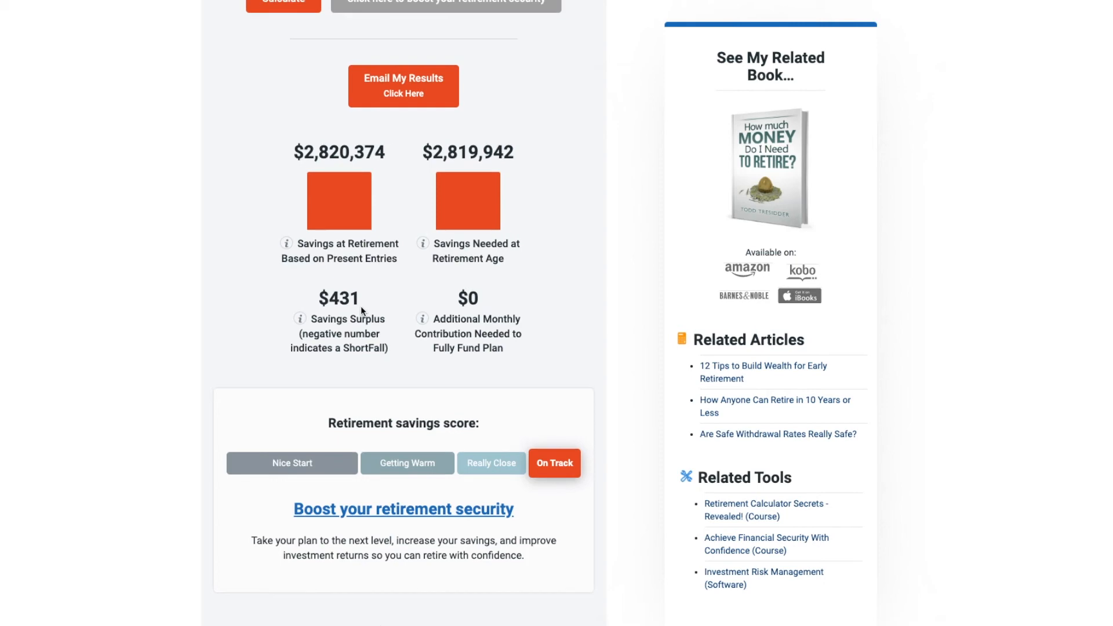
- Set the monthly savings contribution to $700 and recalculate the results
{"action": "scroll", "coordinate": [361, 305], "scroll_direction": "up", "scroll_amount": 10}
{"action": "scroll", "coordinate": [361, 306], "scroll_direction": "up", "scroll_amount": 9}
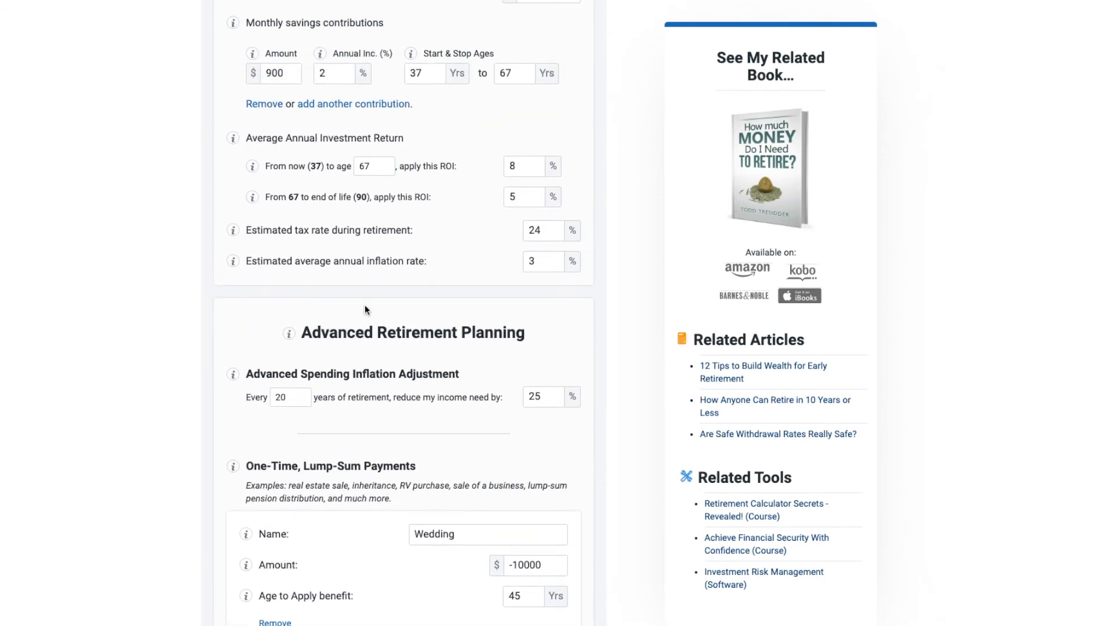
{"action": "double_click", "coordinate": [279, 214]}
{"action": "key", "text": "BackSpace"}
{"action": "type", "text": "700"}
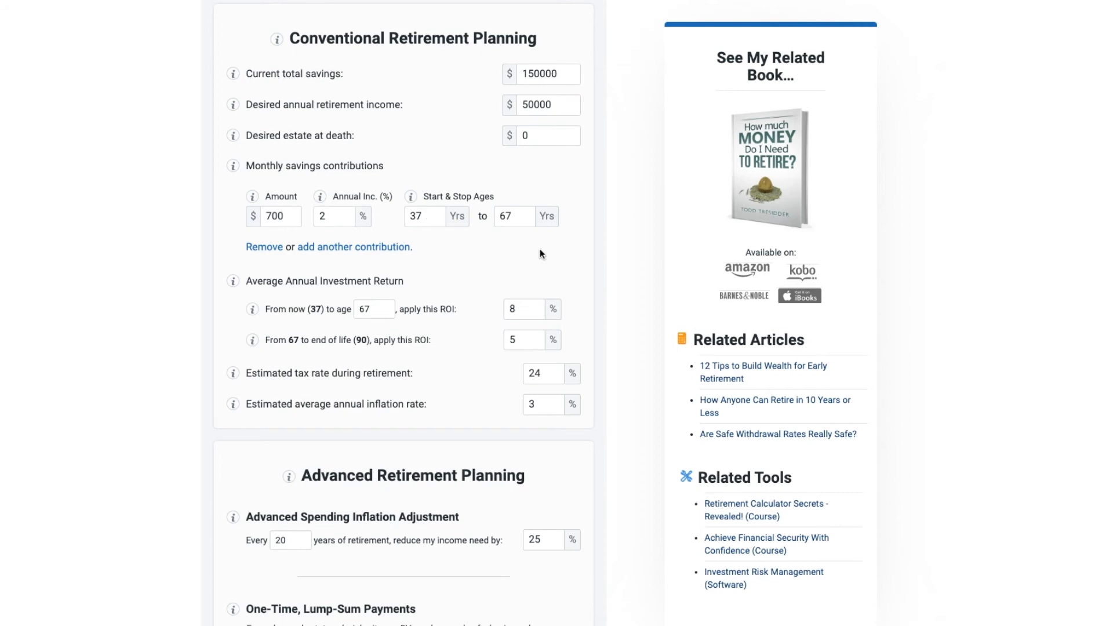
{"action": "scroll", "coordinate": [540, 248], "scroll_direction": "down", "scroll_amount": 12}
{"action": "scroll", "coordinate": [540, 249], "scroll_direction": "down", "scroll_amount": 3}
{"action": "left_click", "coordinate": [297, 203]}
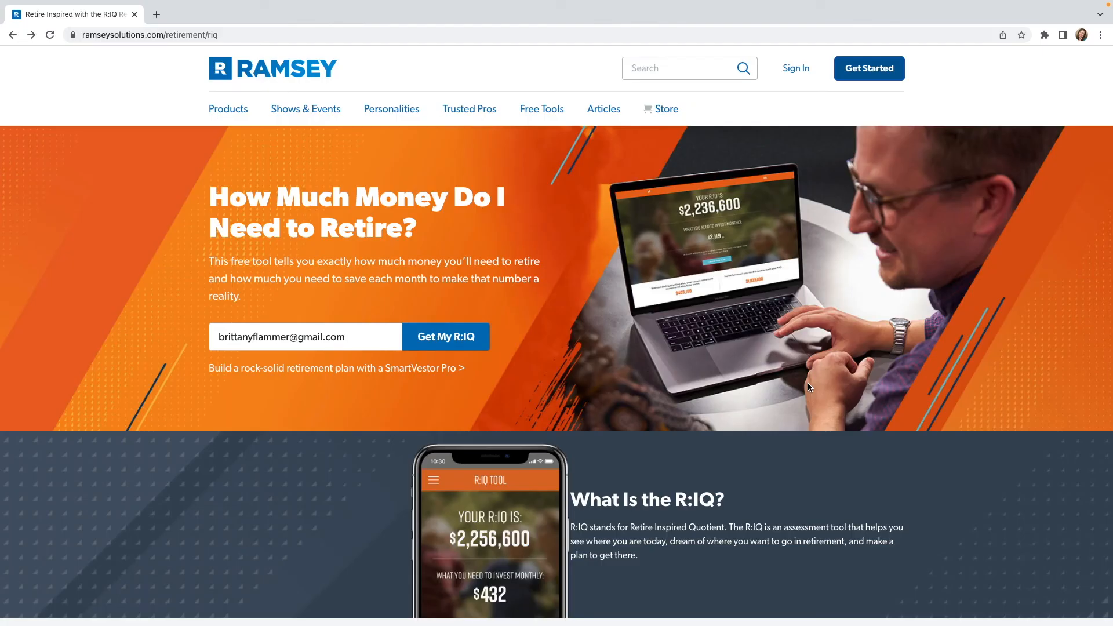
- On Ramsey's R:IQ page, start the assessment over without the previous data and choose Travel as the retirement dream
{"action": "left_click", "coordinate": [444, 337]}
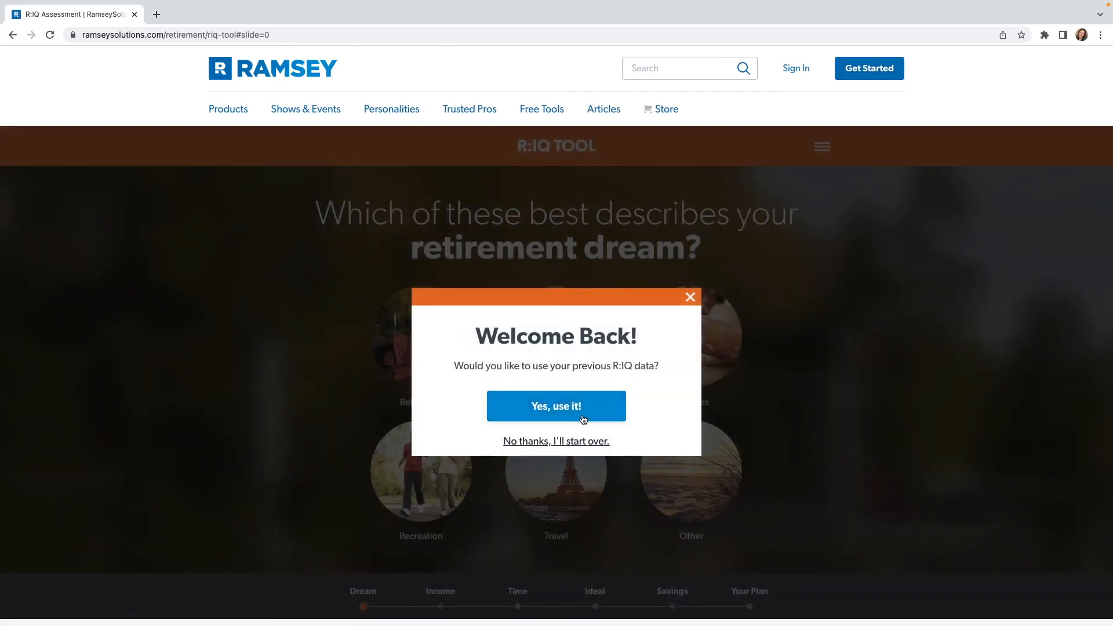
{"action": "left_click", "coordinate": [573, 443]}
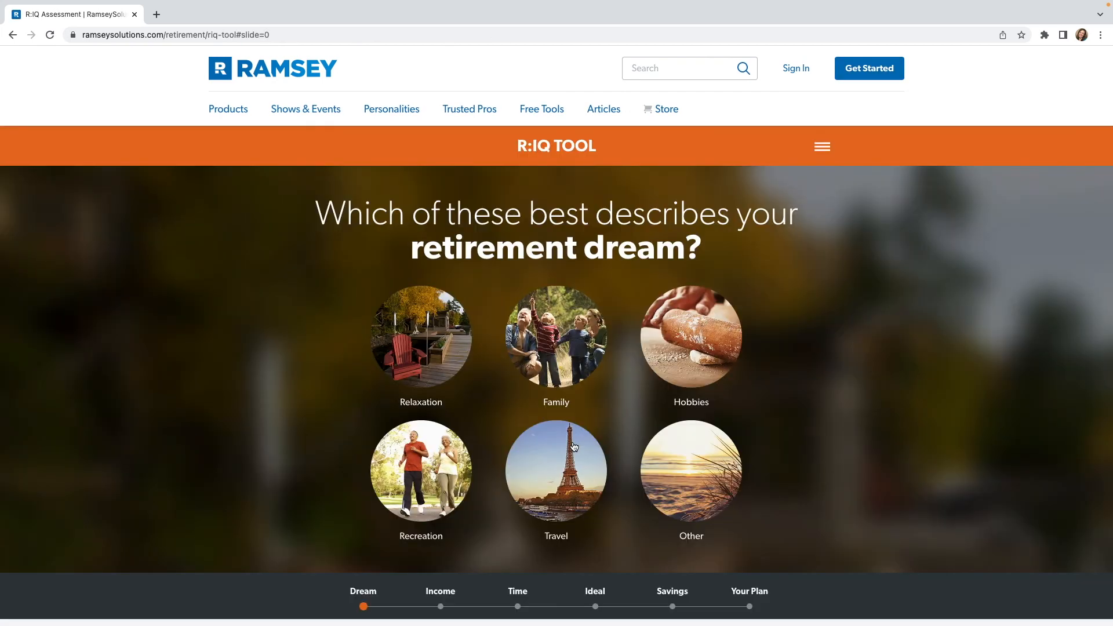
{"action": "left_click", "coordinate": [556, 481]}
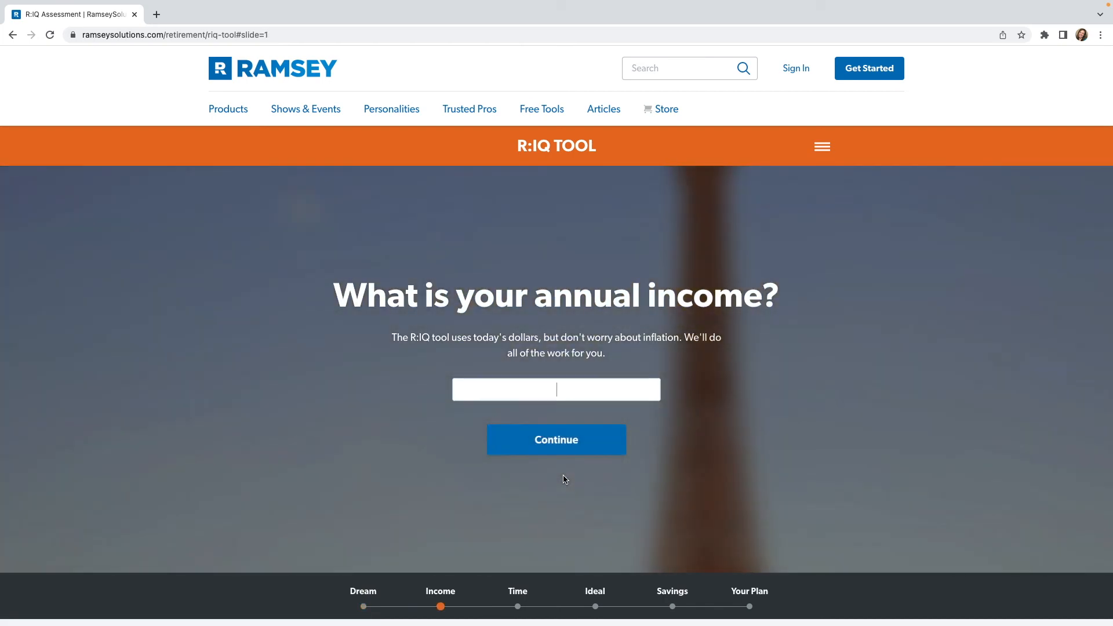
- Submit an annual income of $80,000 and set the monthly amount needed for the dream to $4,600 (69%)
{"action": "type", "text": "800000"}
{"action": "left_click", "coordinate": [557, 442]}
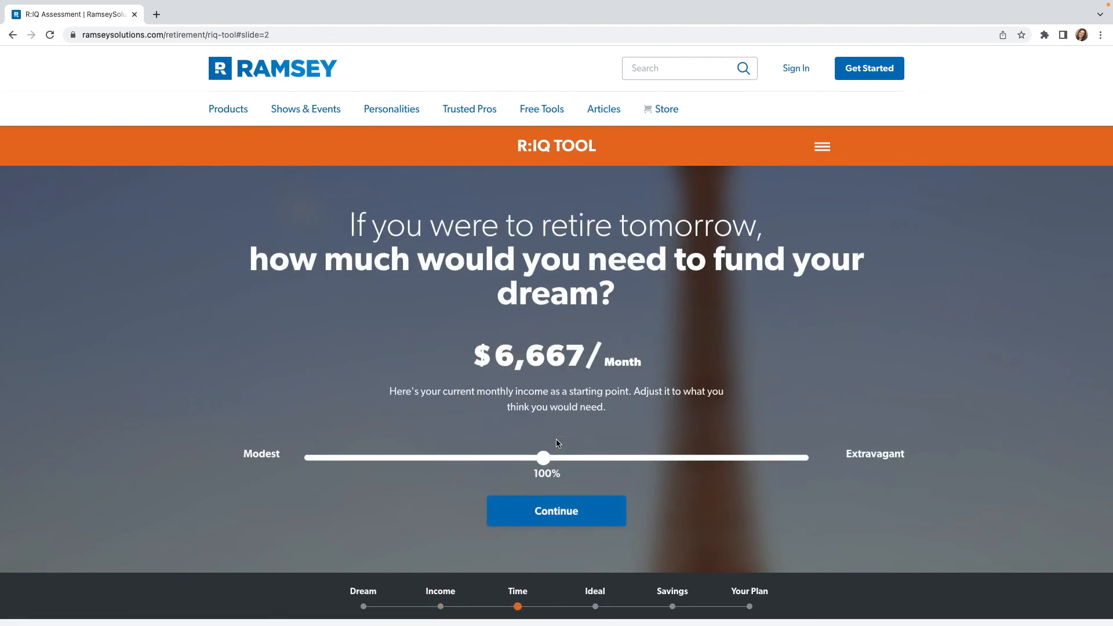
{"action": "left_click", "coordinate": [546, 460]}
{"action": "left_click_drag", "start_coordinate": [546, 461], "coordinate": [463, 455]}
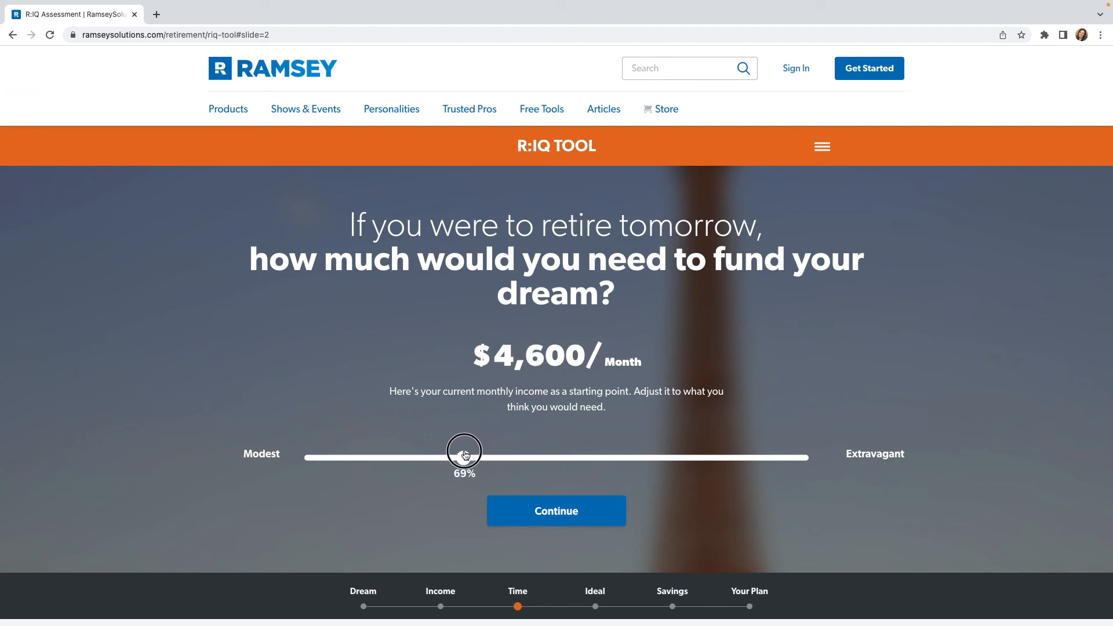
{"action": "left_click", "coordinate": [582, 518]}
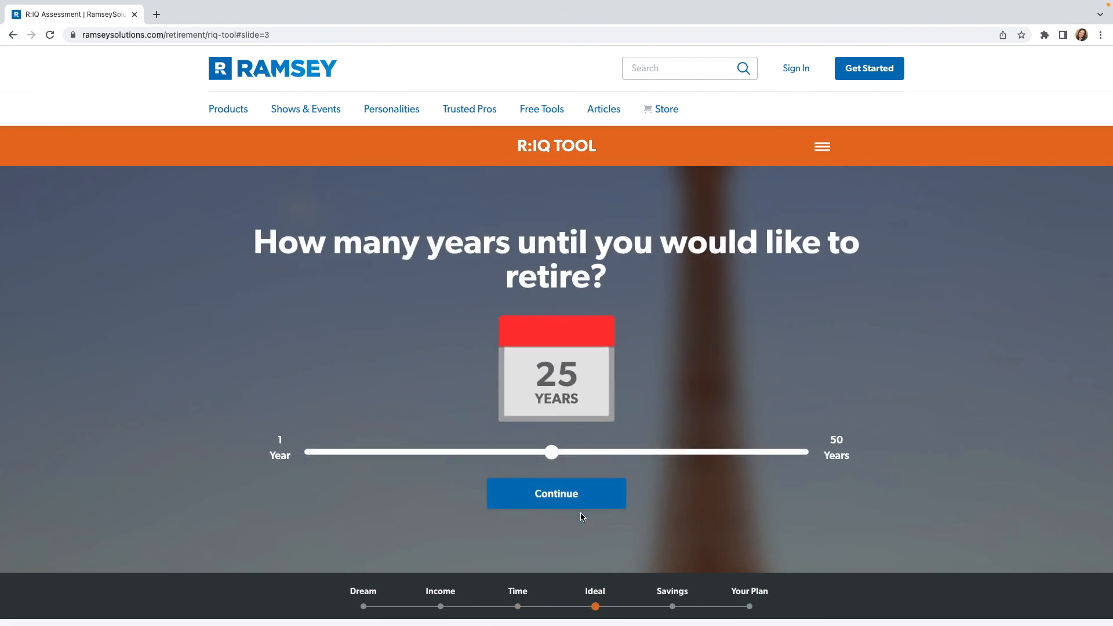
- Slightly lower the number of years until retirement and submit the amount already invested to get the R:IQ result
{"action": "left_click_drag", "start_coordinate": [551, 452], "coordinate": [531, 455]}
{"action": "left_click", "coordinate": [567, 500]}
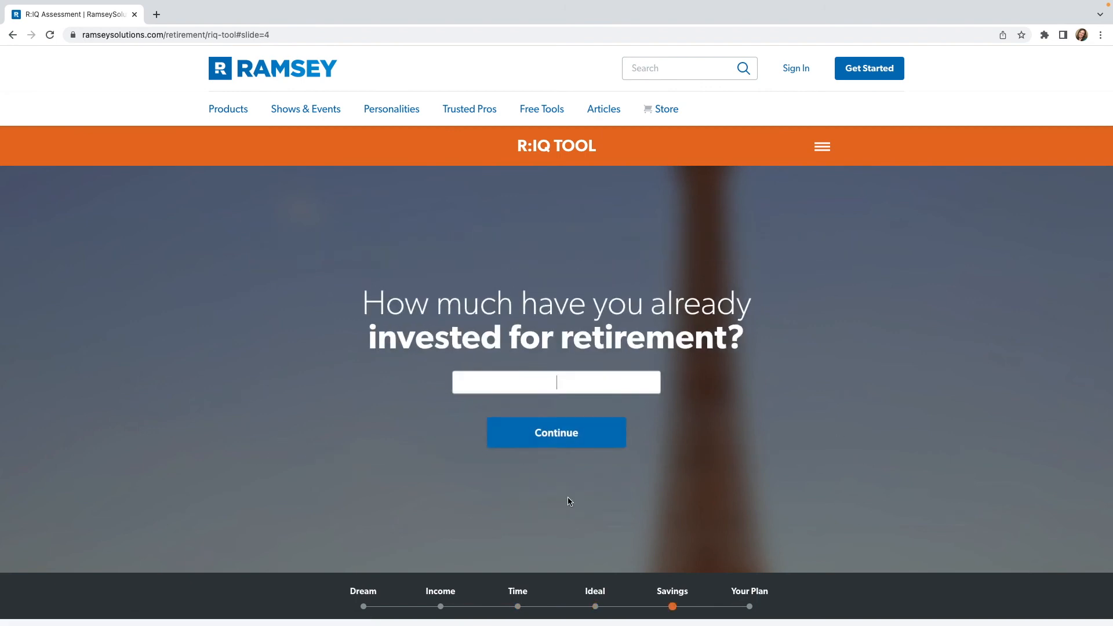
{"action": "left_click", "coordinate": [542, 434]}
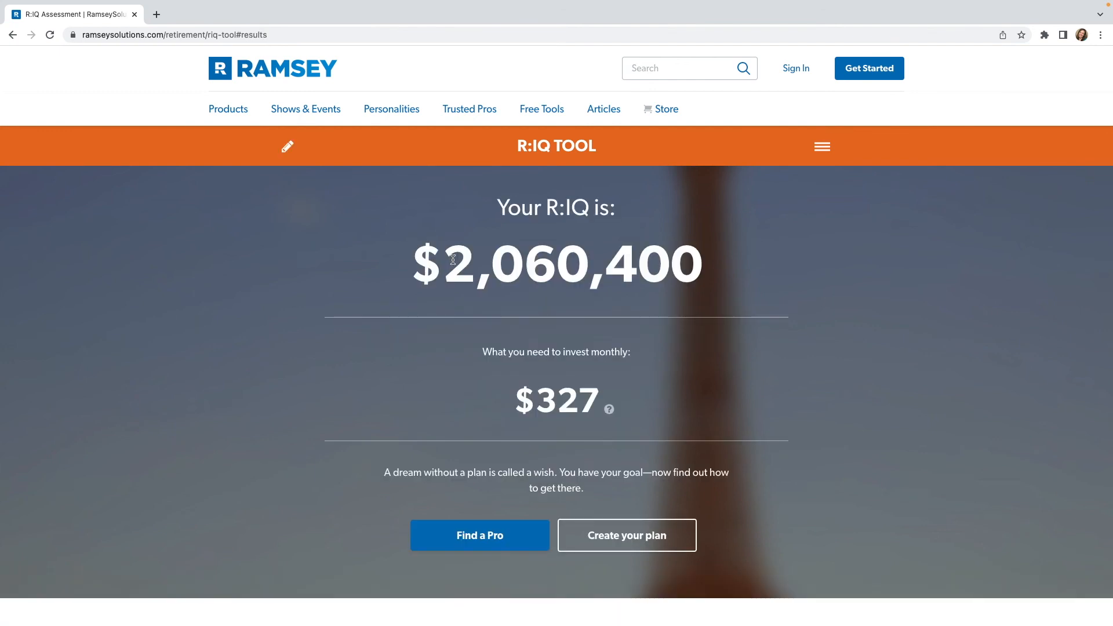